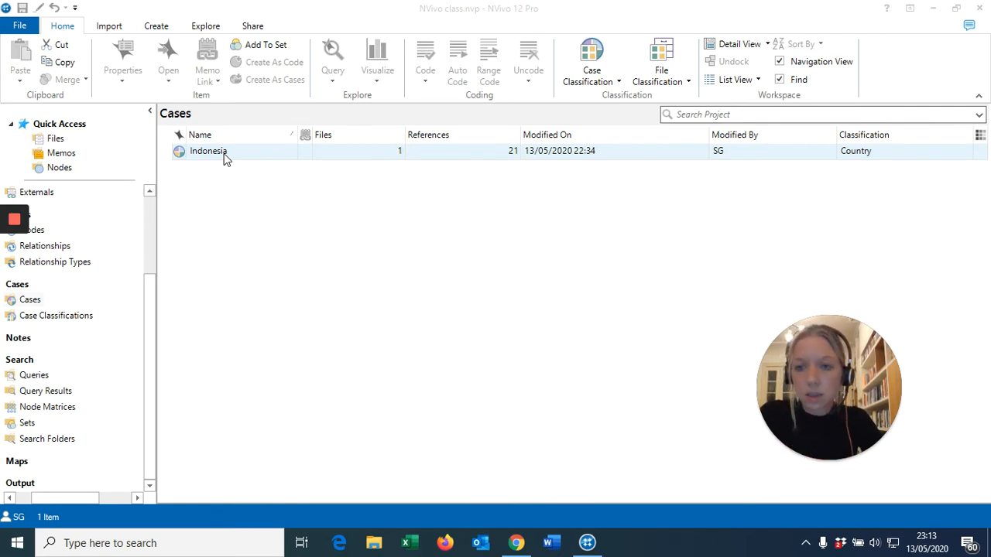
- Open the attribute values in the Indonesia case's properties, keeping Country as its case classification
{"action": "left_click", "coordinate": [216, 155]}
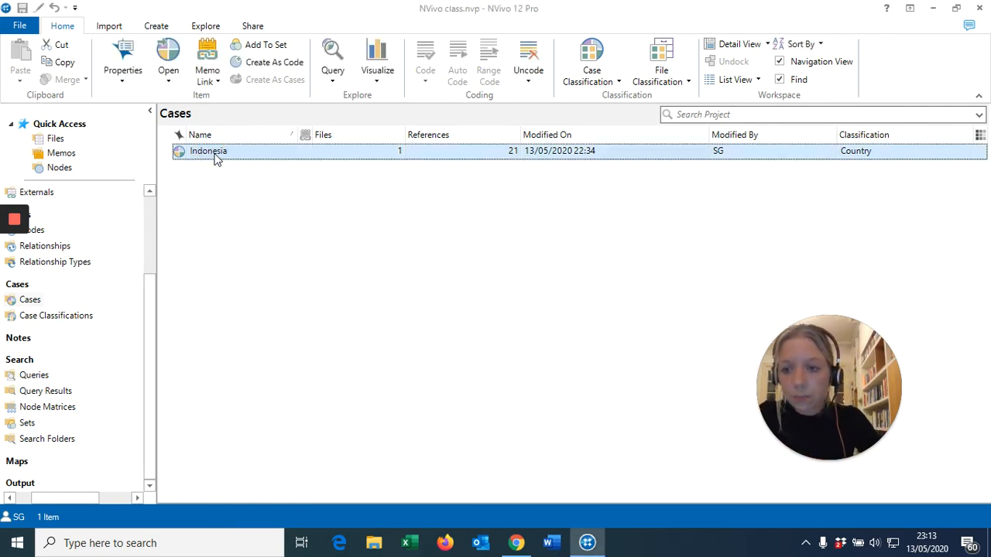
{"action": "right_click", "coordinate": [216, 157]}
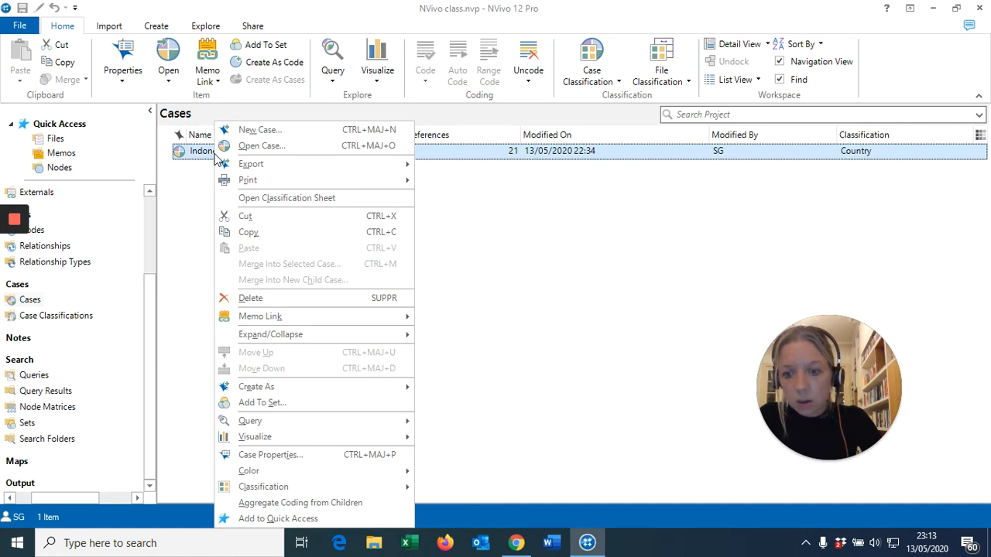
{"action": "left_click", "coordinate": [281, 457]}
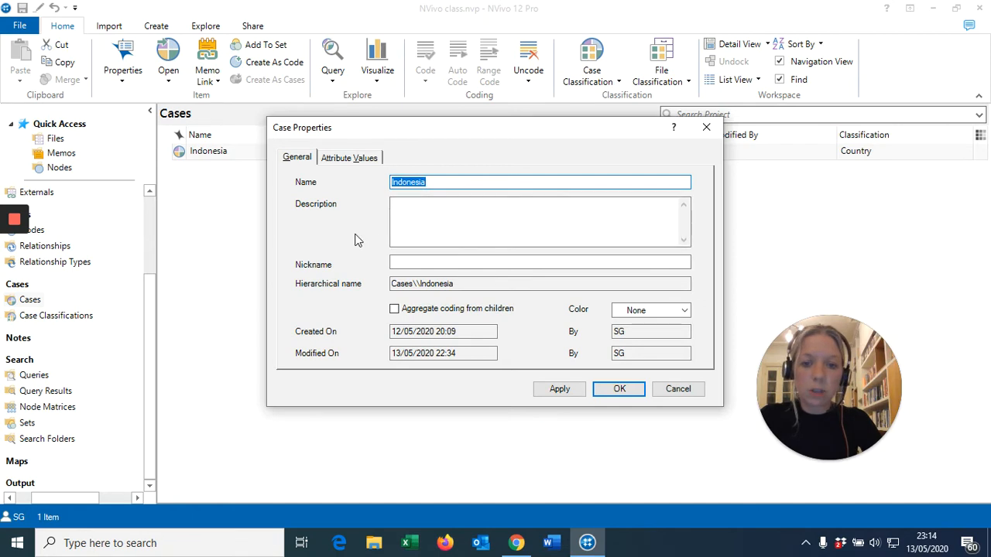
{"action": "left_click", "coordinate": [348, 159]}
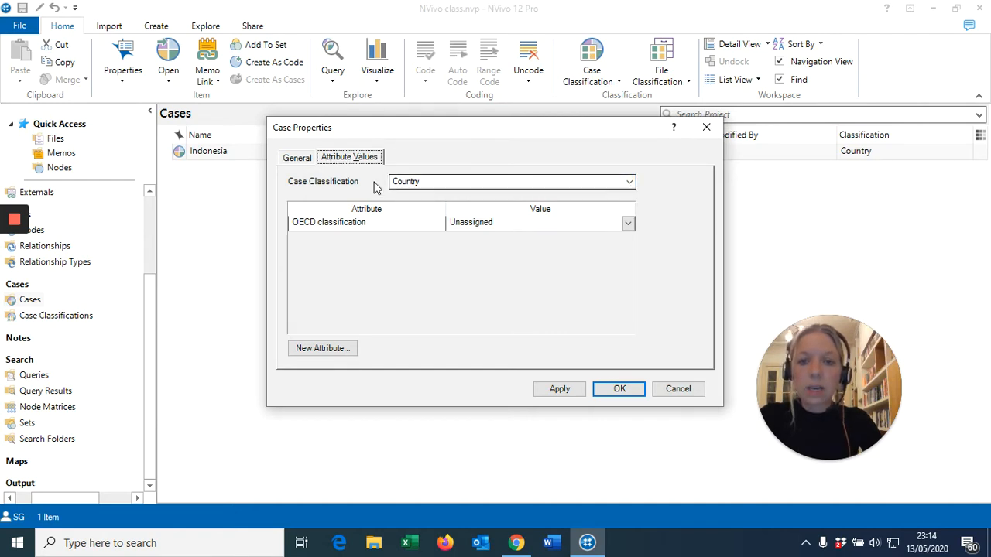
{"action": "left_click", "coordinate": [629, 186]}
{"action": "left_click", "coordinate": [629, 189]}
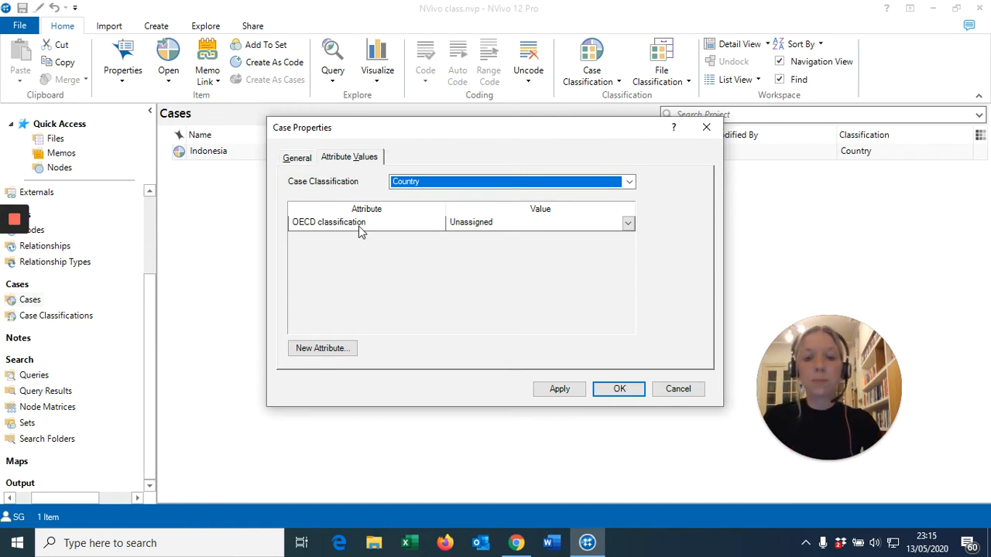
- Set the Indonesia case's OECD classification attribute to Middle income
{"action": "left_click", "coordinate": [471, 224]}
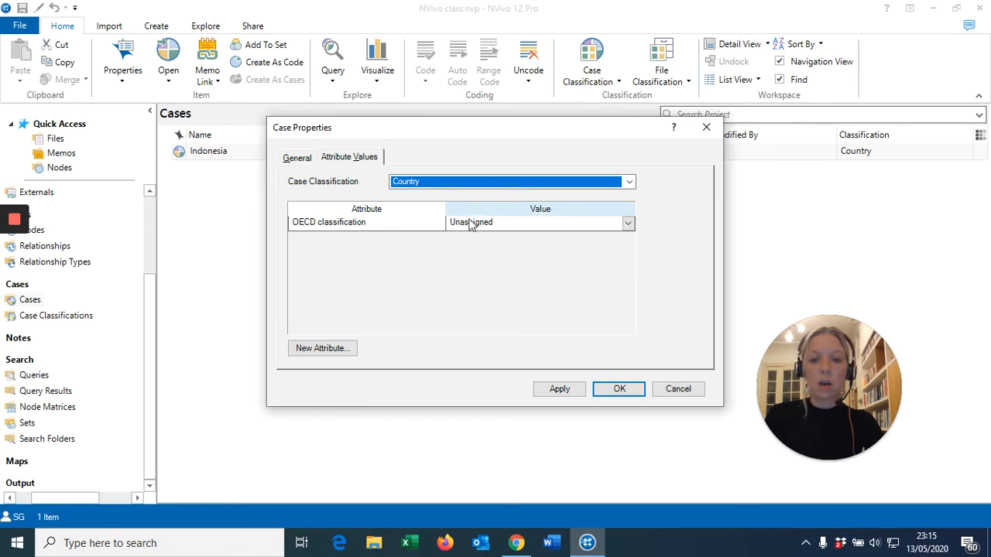
{"action": "left_click", "coordinate": [626, 224]}
{"action": "left_click", "coordinate": [627, 224]}
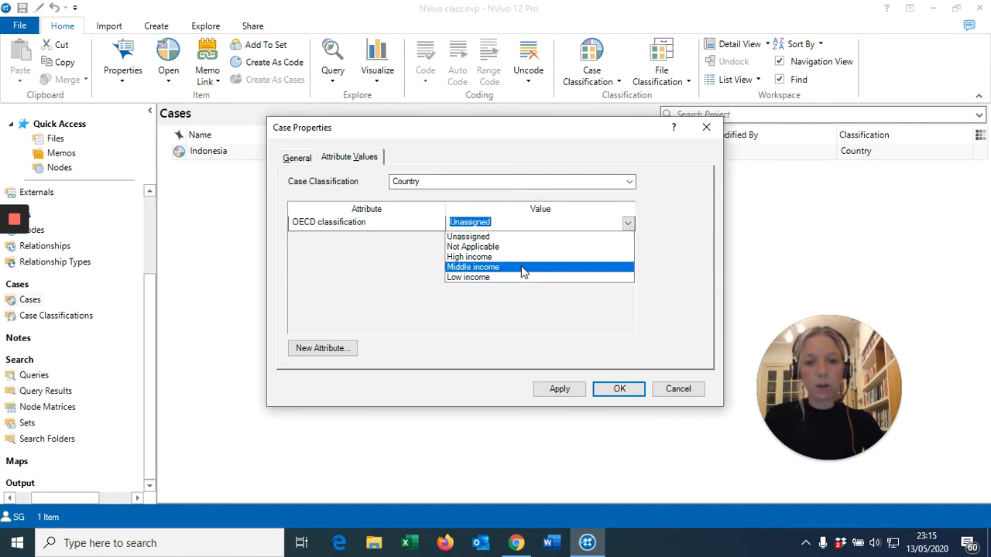
{"action": "left_click", "coordinate": [501, 268]}
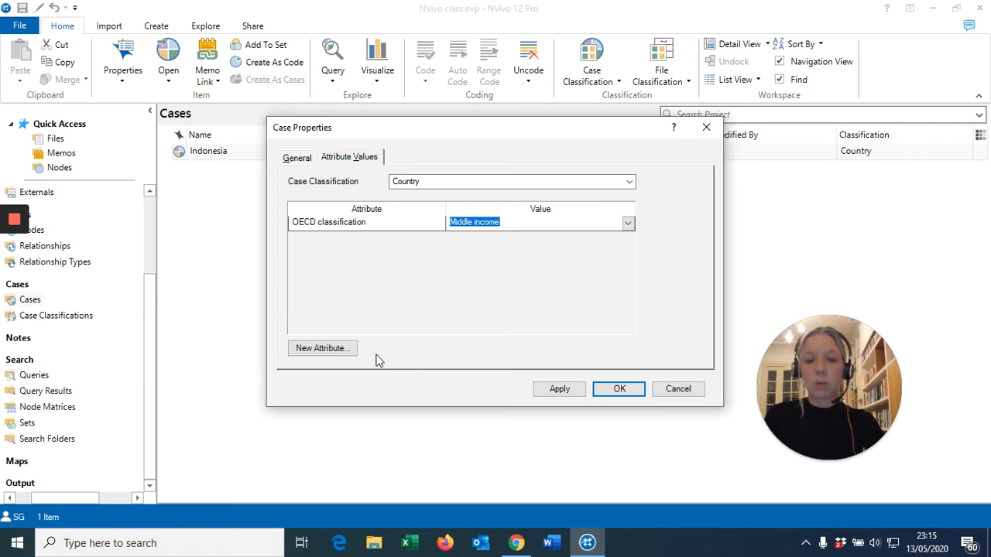
- Start a new attribute for the Country classification and name it "Covid impact"
{"action": "left_click", "coordinate": [334, 349]}
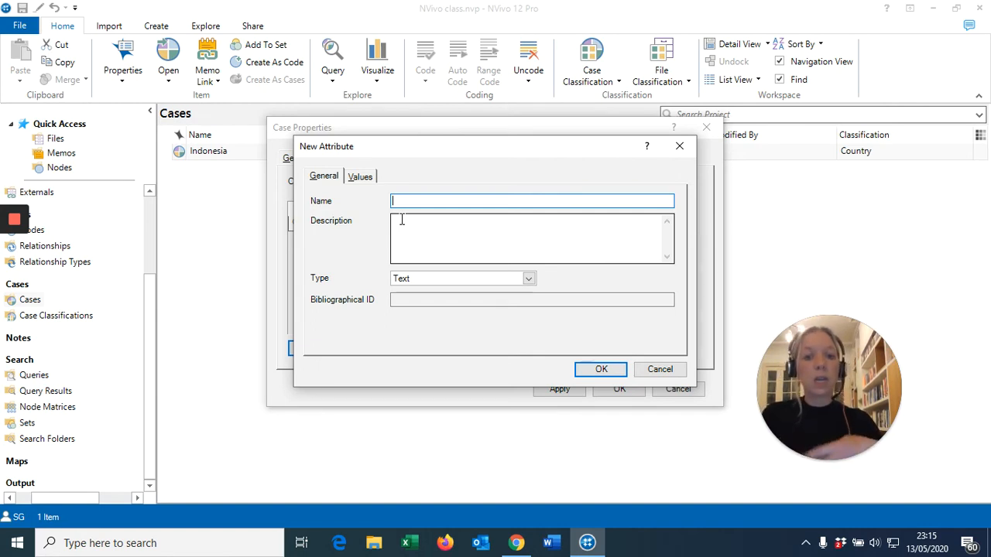
{"action": "type", "text": "Cov"}
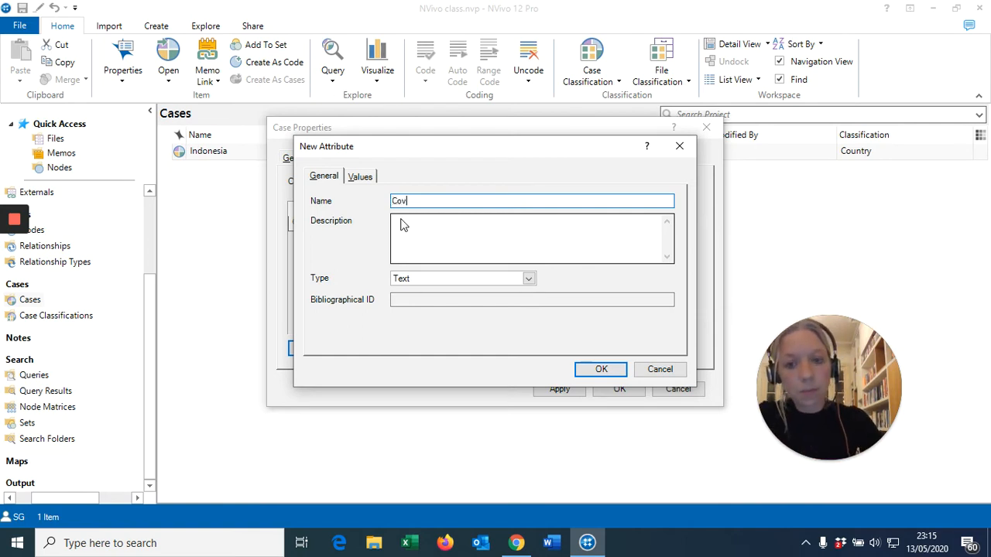
{"action": "type", "text": "id impact"}
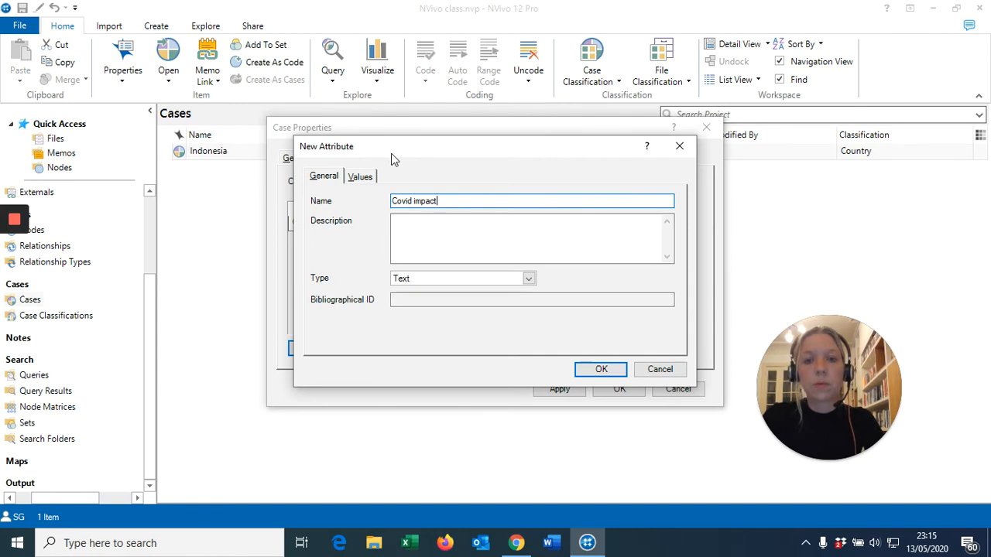
- Add the values High, Medium and Low to the Covid impact attribute and save the attribute
{"action": "left_click", "coordinate": [362, 177]}
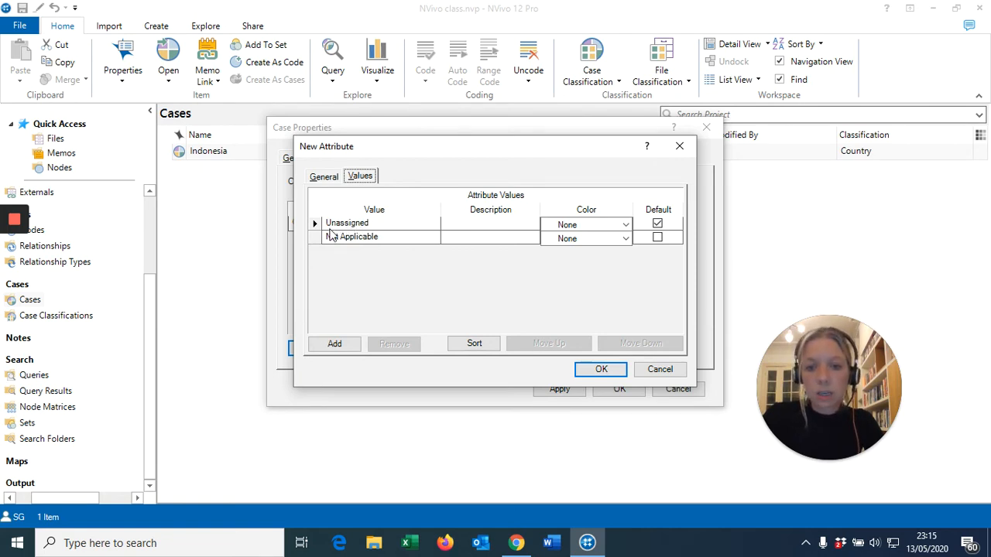
{"action": "left_click", "coordinate": [331, 346]}
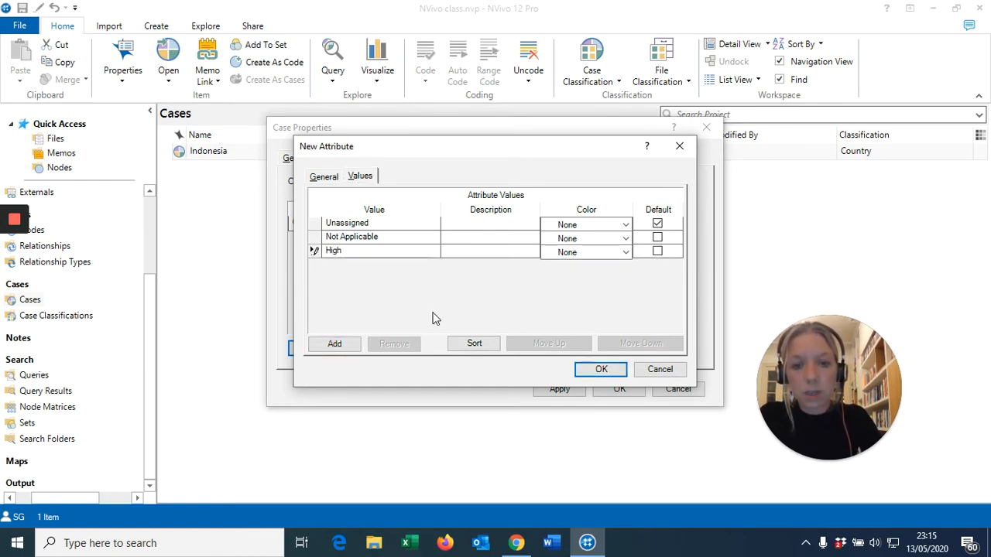
{"action": "left_click", "coordinate": [334, 345]}
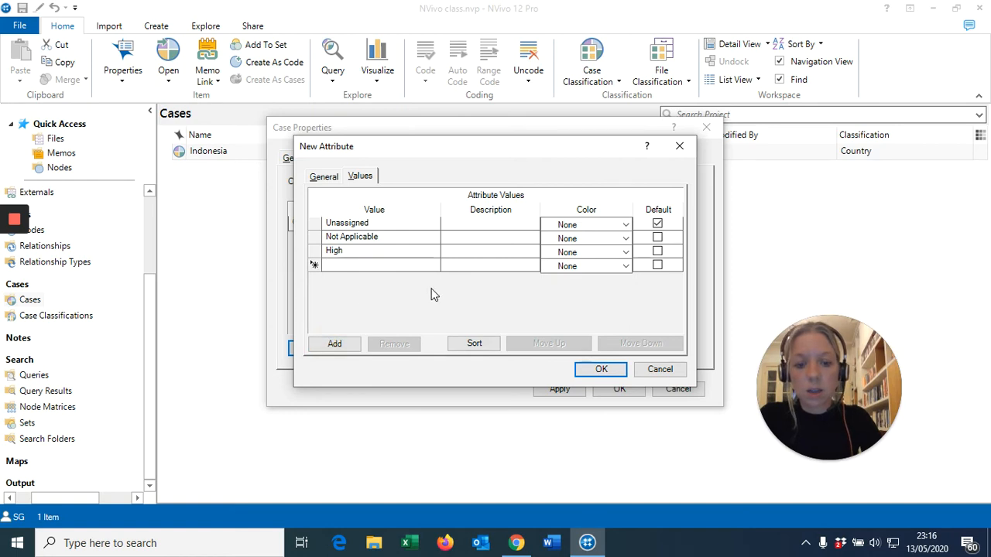
{"action": "type", "text": "Medium"}
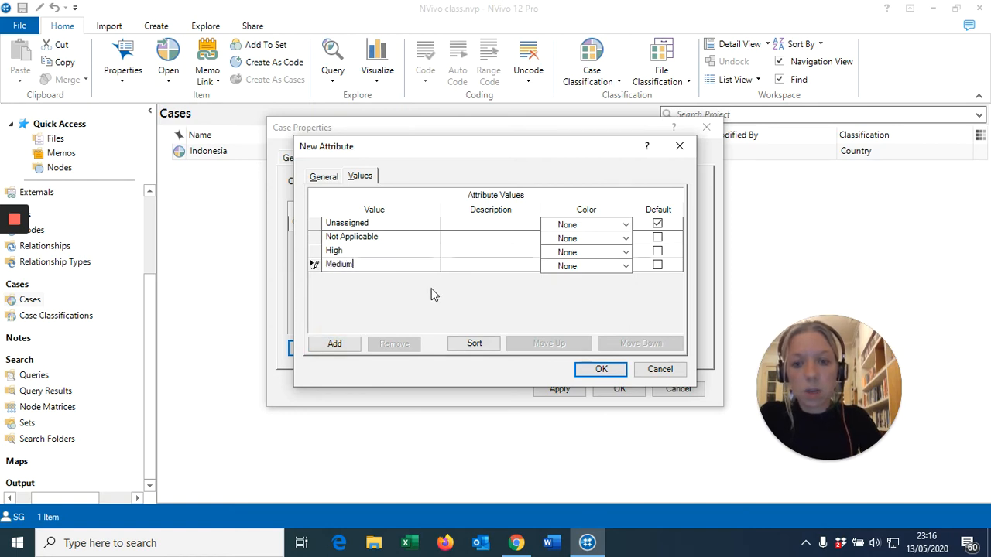
{"action": "left_click", "coordinate": [343, 347]}
{"action": "type", "text": "Low"}
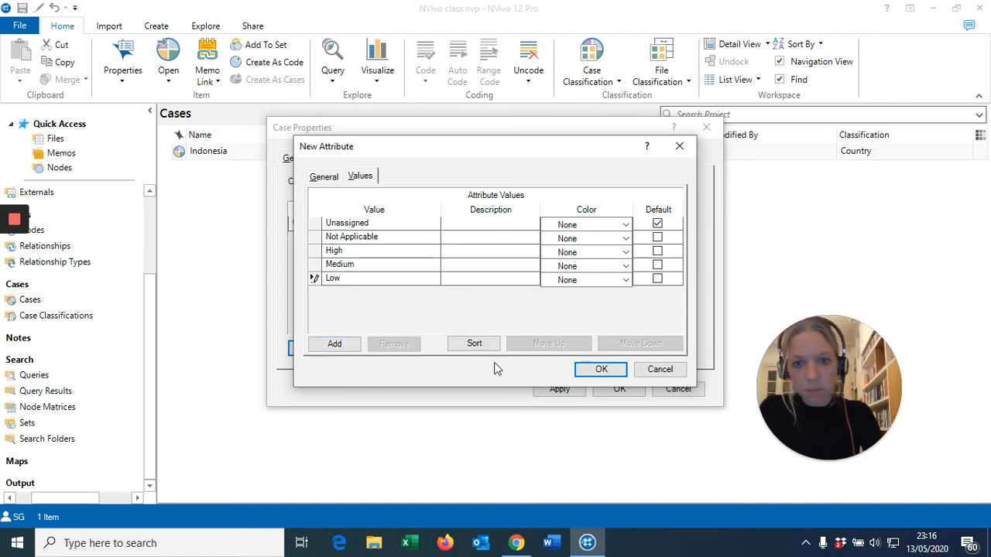
{"action": "left_click", "coordinate": [600, 372]}
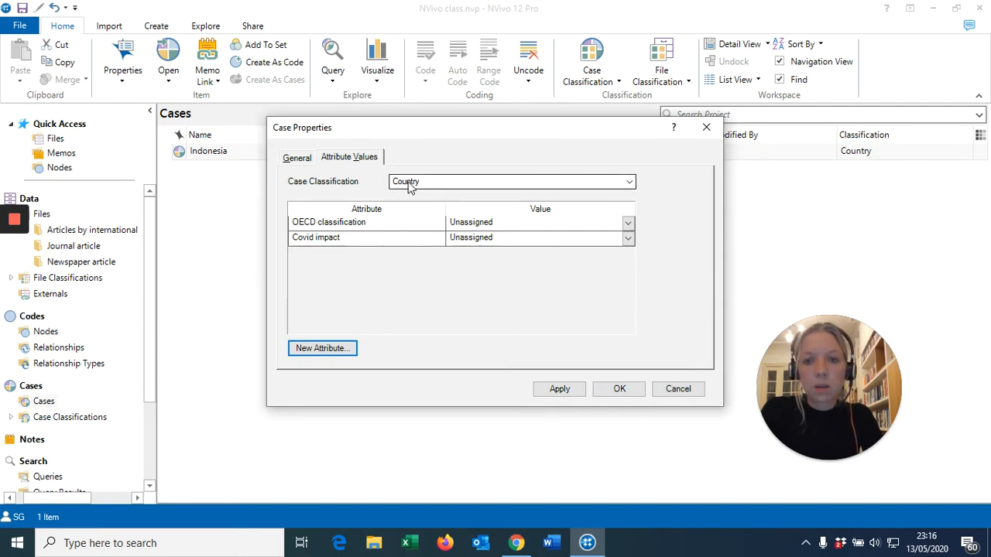
- Assign Indonesia the OECD classification Middle income and the Covid impact High, and save the case properties
{"action": "left_click", "coordinate": [628, 224]}
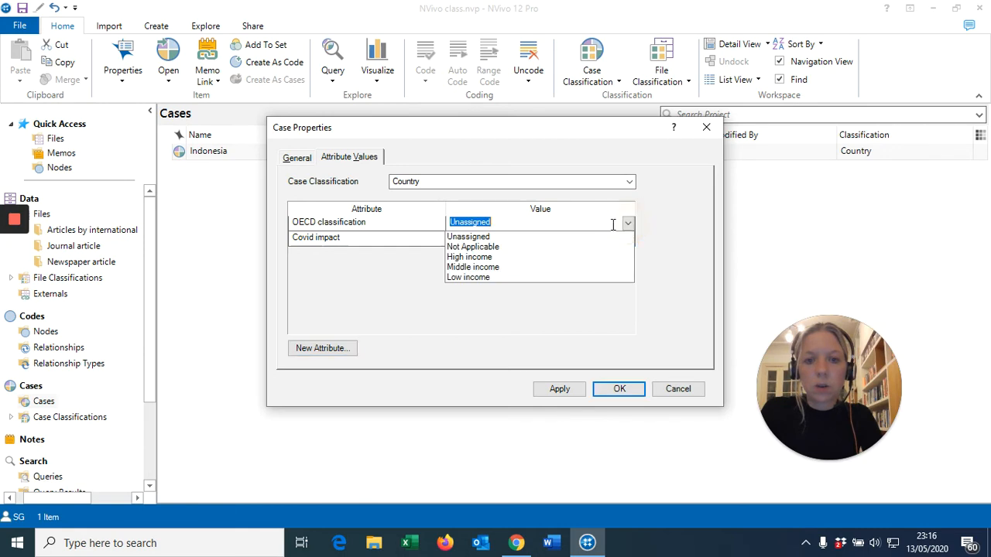
{"action": "left_click", "coordinate": [485, 268]}
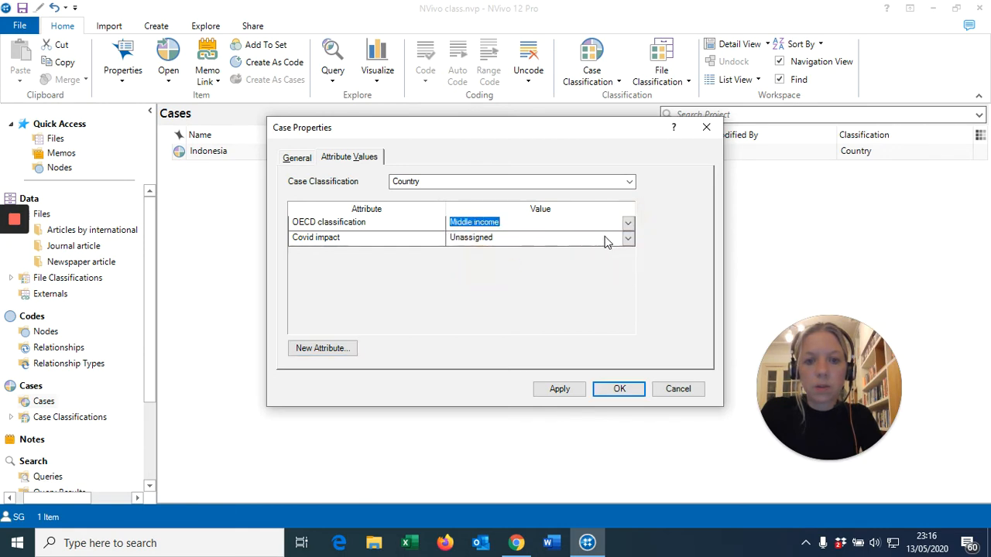
{"action": "left_click", "coordinate": [627, 238]}
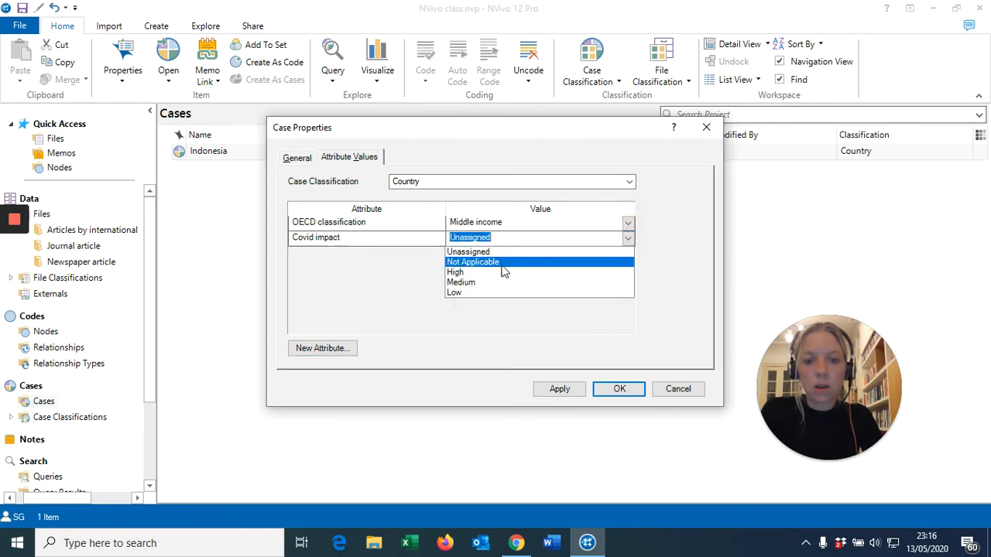
{"action": "left_click", "coordinate": [462, 274]}
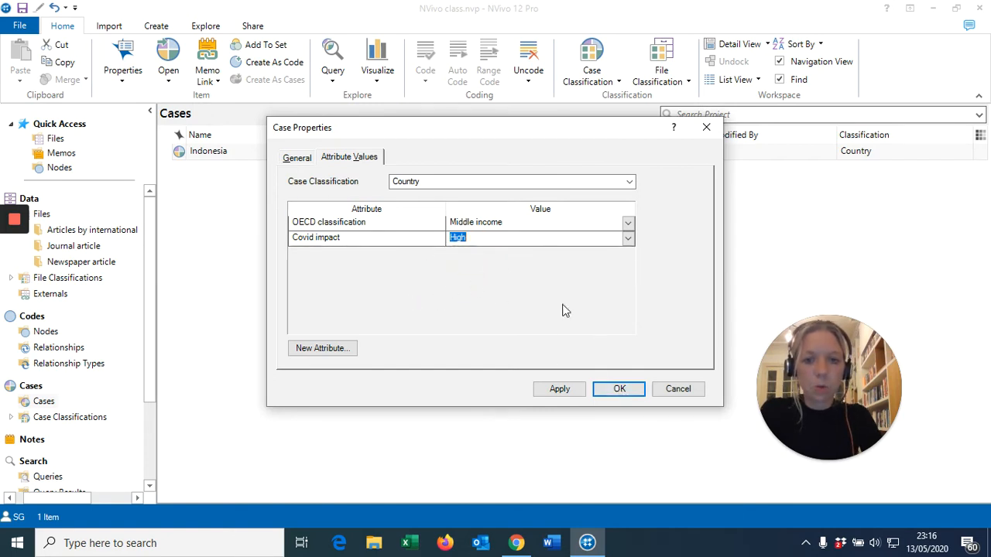
{"action": "left_click", "coordinate": [618, 390]}
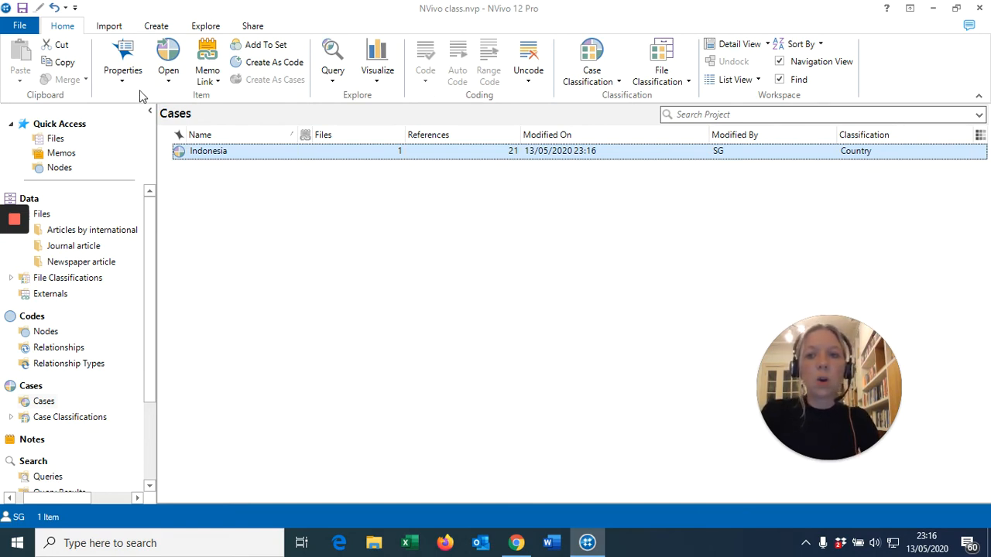
- Create a new case named China while the Indonesia case is selected
{"action": "left_click", "coordinate": [155, 28]}
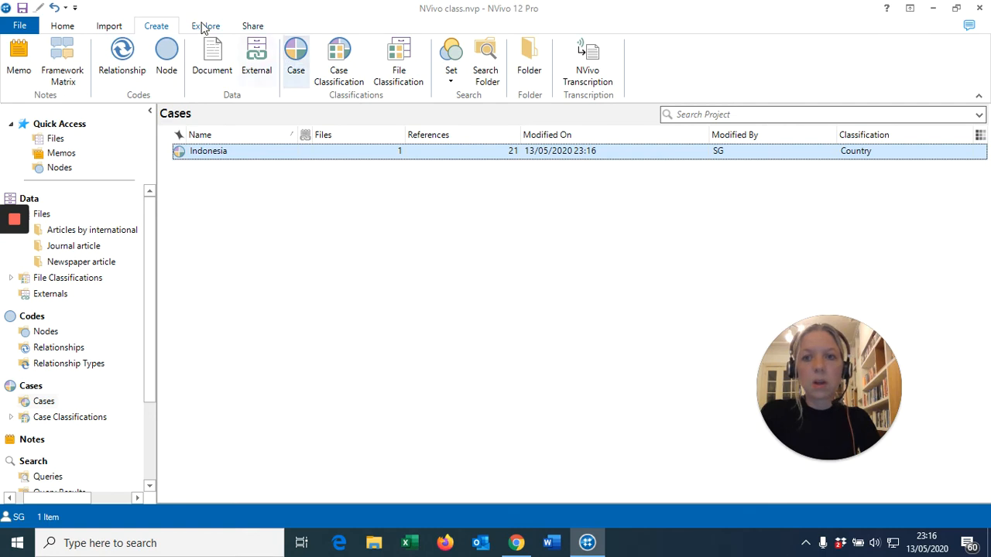
{"action": "left_click", "coordinate": [297, 54]}
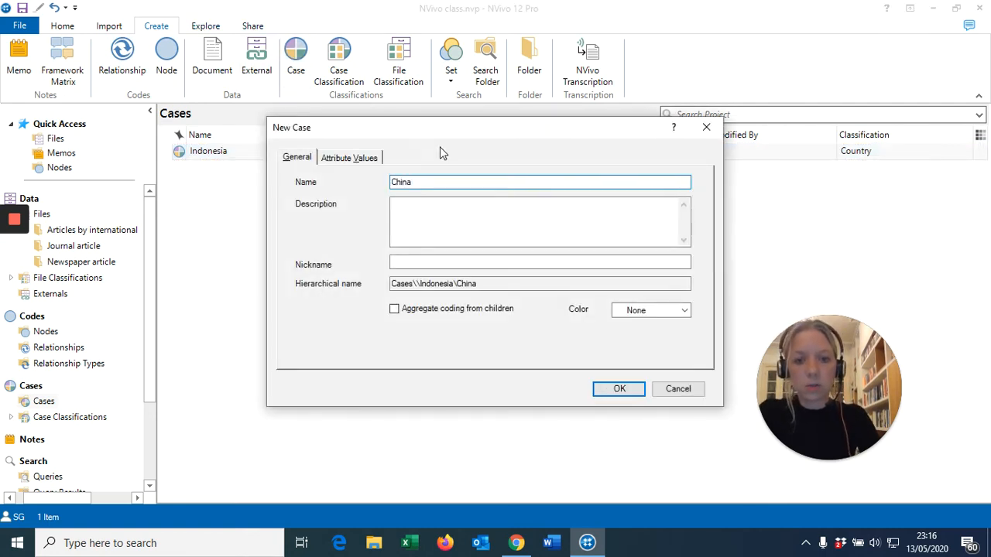
{"action": "left_click", "coordinate": [610, 390]}
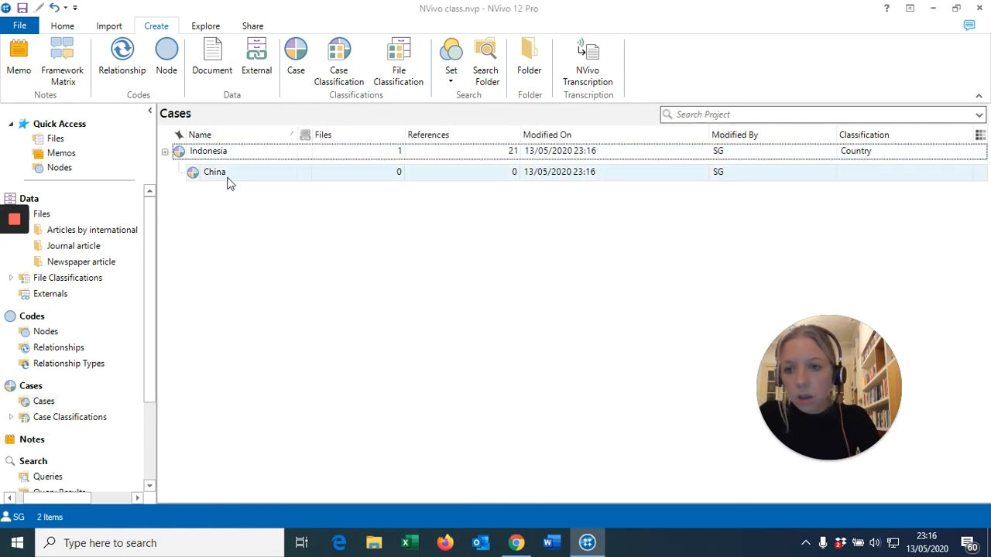
- Move the China case out from under Indonesia to the top level of the case list by cutting and pasting it
{"action": "left_click", "coordinate": [207, 178]}
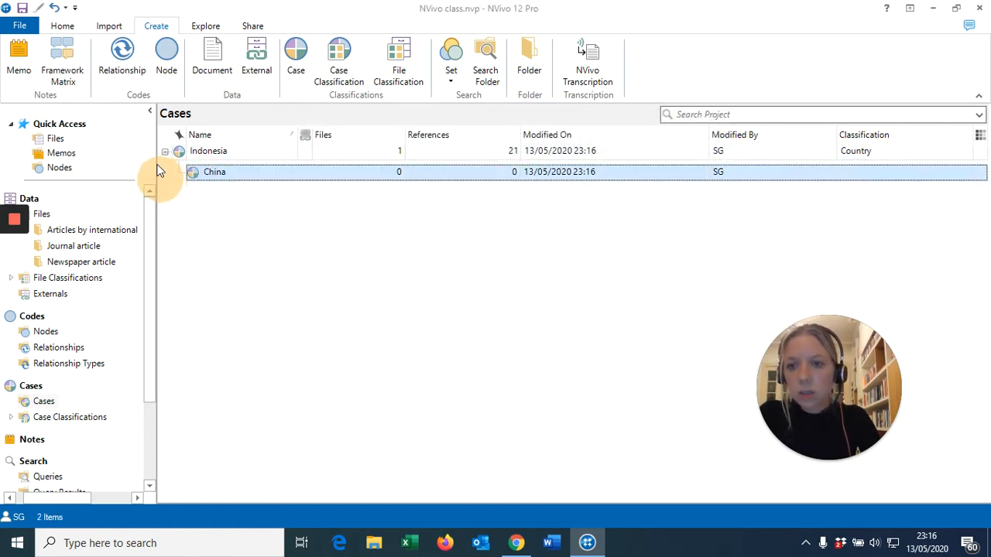
{"action": "right_click", "coordinate": [197, 172]}
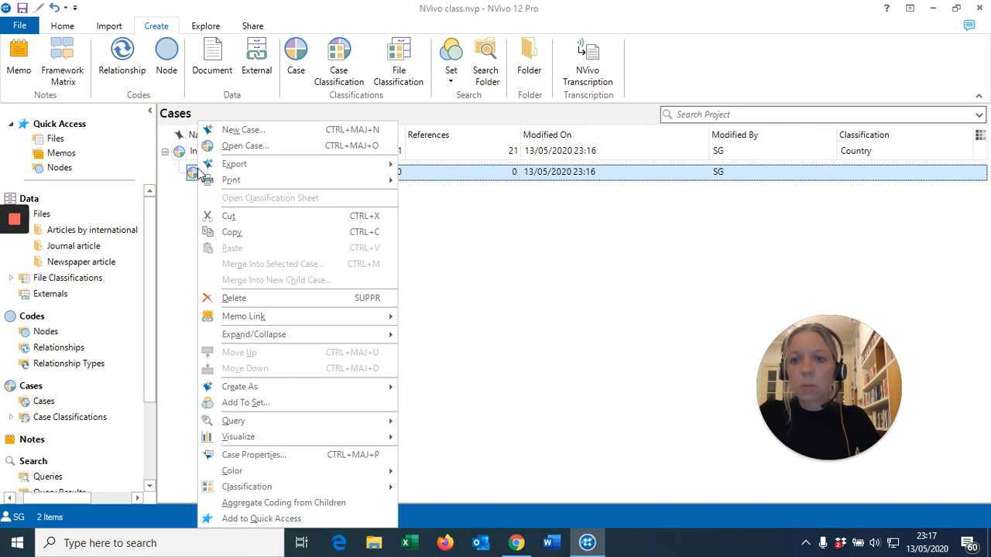
{"action": "left_click", "coordinate": [233, 216]}
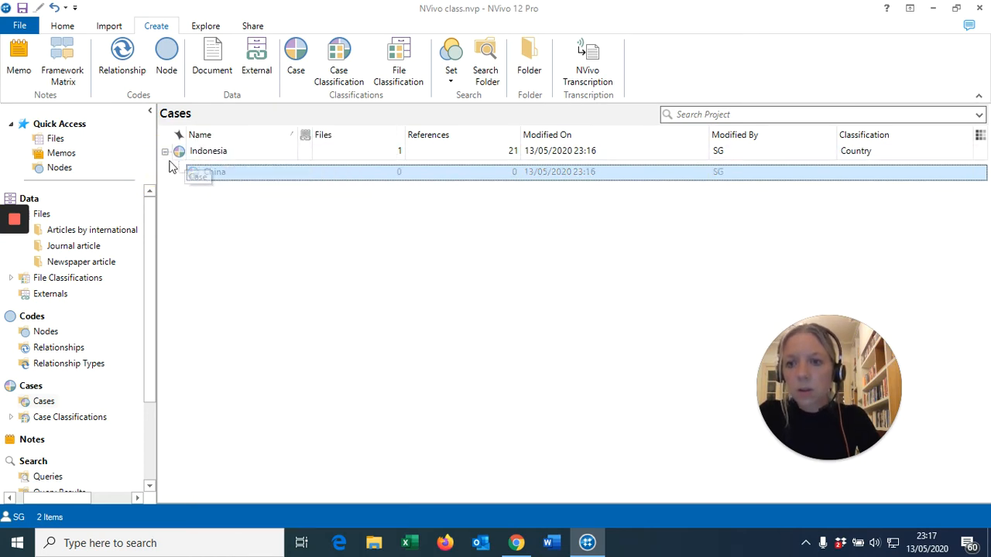
{"action": "right_click", "coordinate": [169, 167]}
{"action": "left_click", "coordinate": [165, 151]}
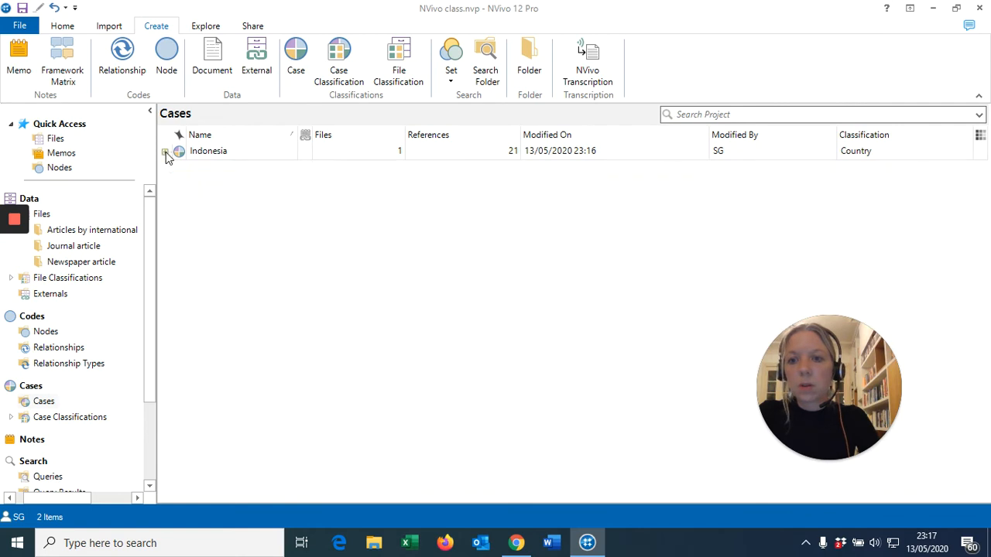
{"action": "right_click", "coordinate": [161, 176]}
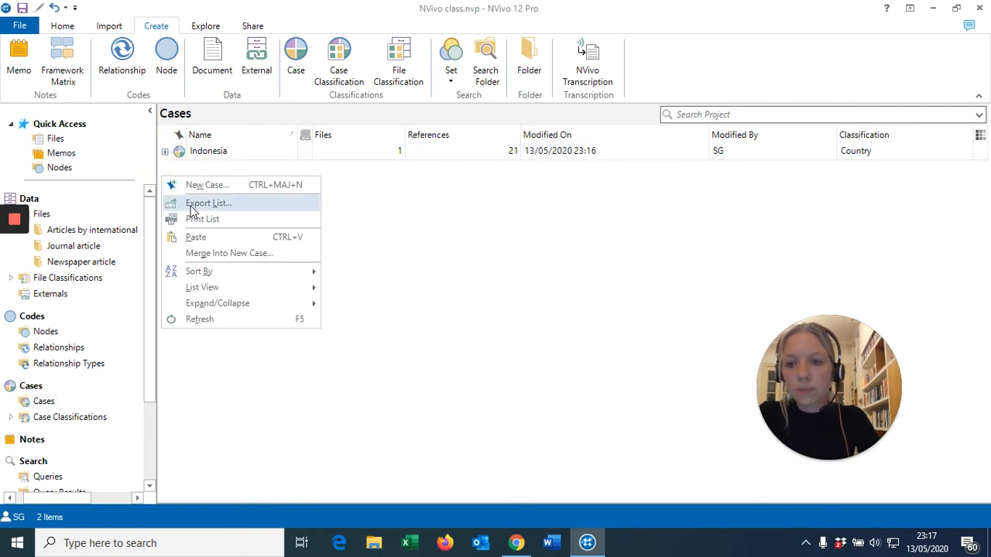
{"action": "left_click", "coordinate": [197, 239]}
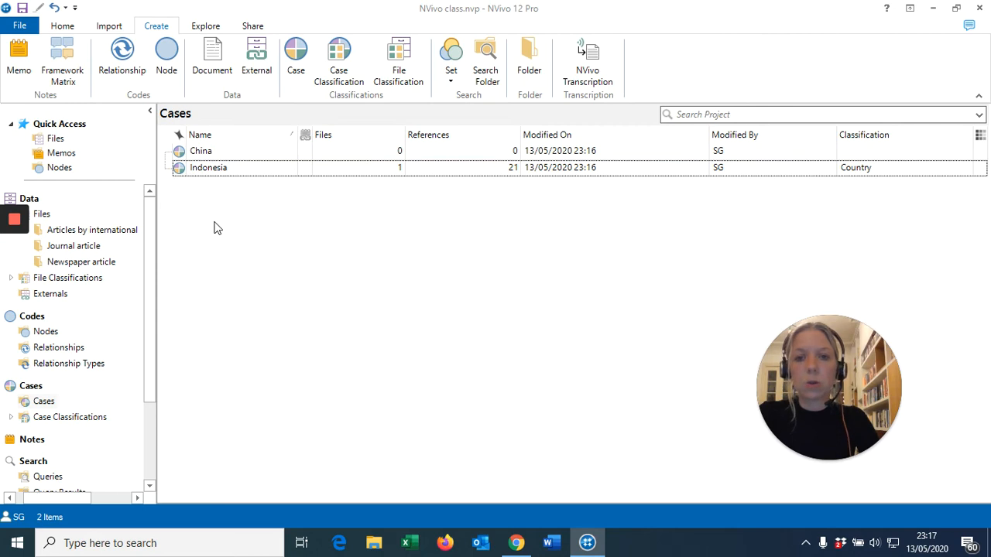
- Assign the Country case classification to the China case in its case properties
{"action": "left_click", "coordinate": [210, 153]}
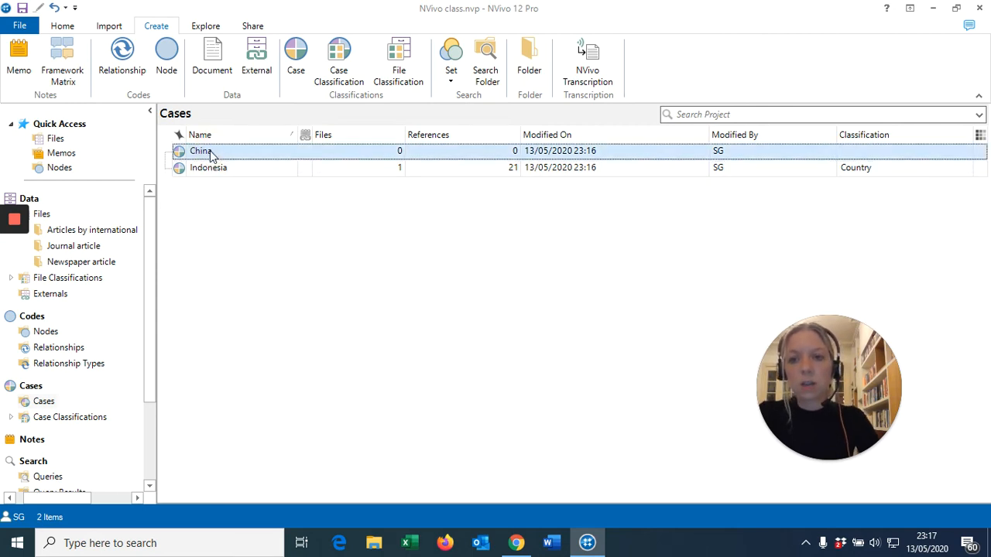
{"action": "right_click", "coordinate": [211, 152]}
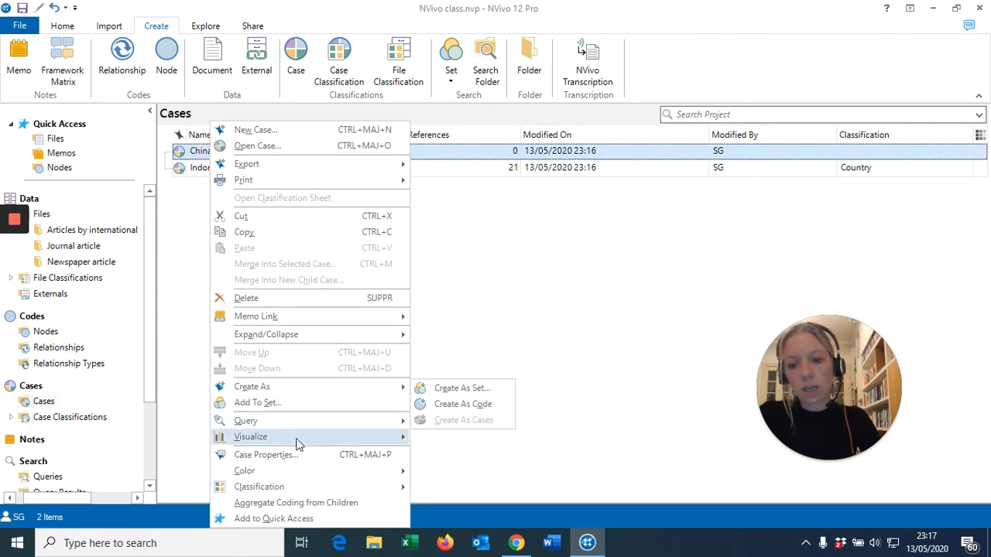
{"action": "left_click", "coordinate": [263, 456]}
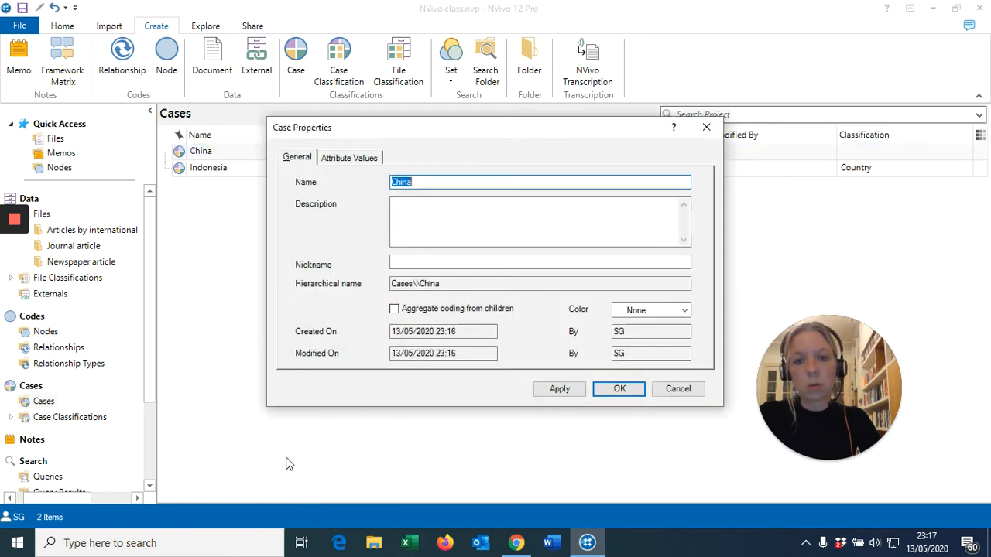
{"action": "left_click", "coordinate": [349, 158]}
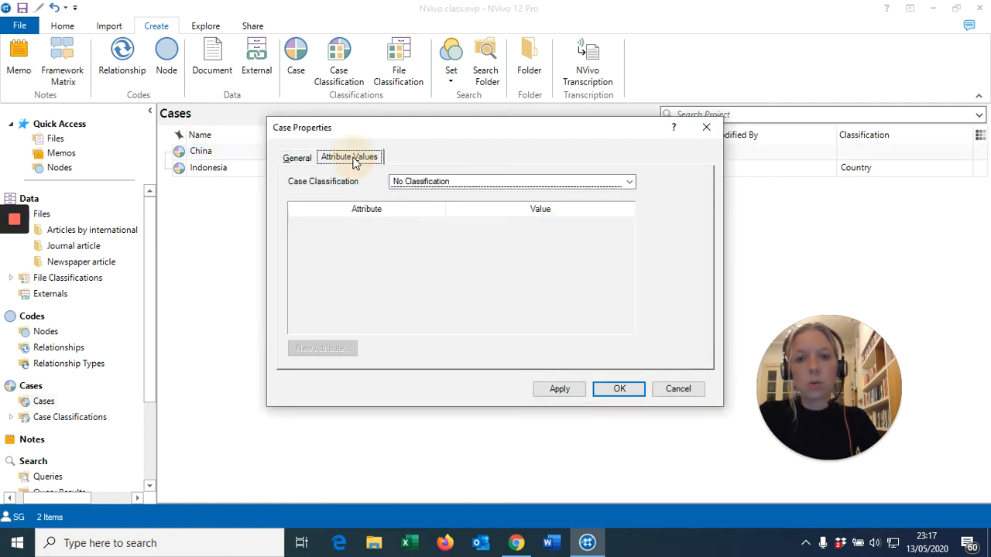
{"action": "left_click", "coordinate": [628, 182]}
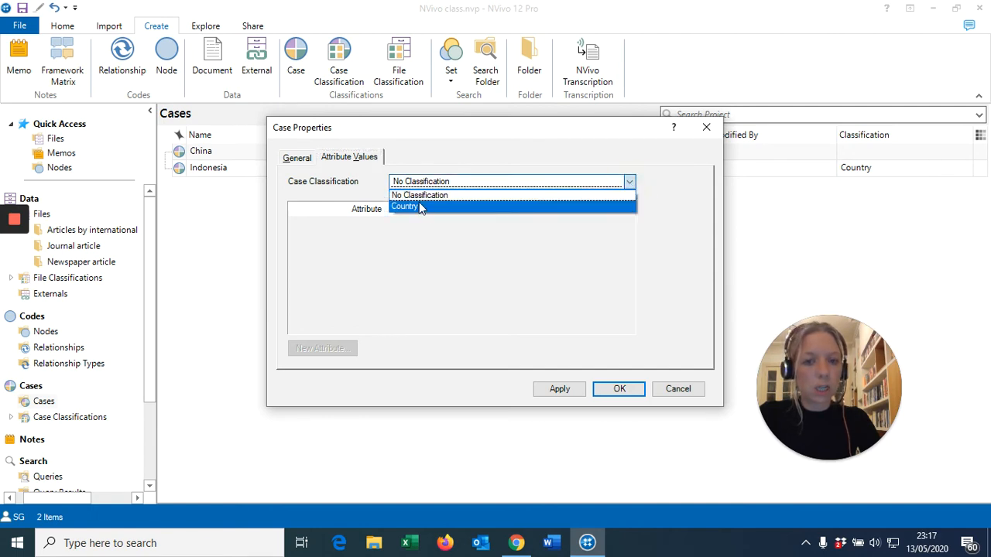
{"action": "left_click", "coordinate": [421, 207]}
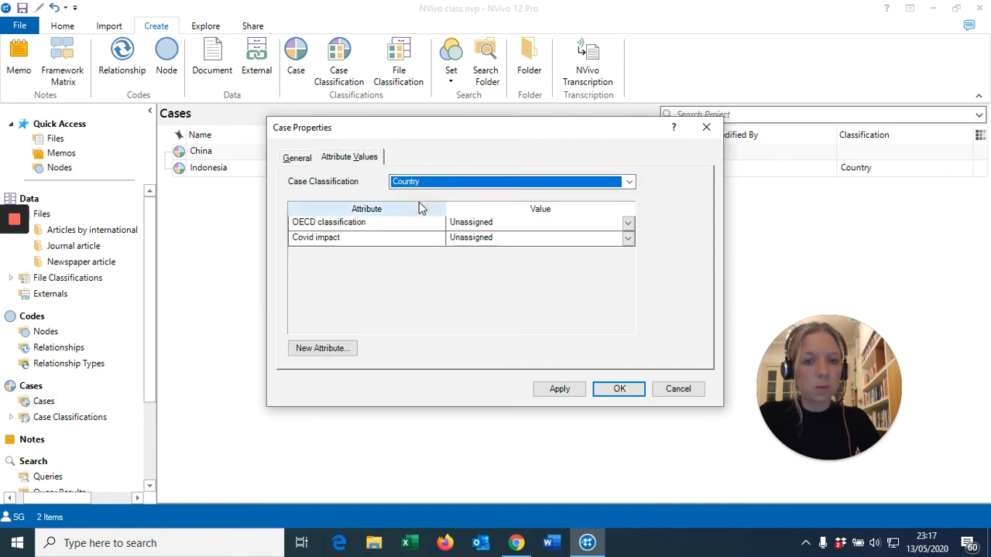
- Set China's OECD classification to High income and its Covid impact to High, and save the case properties
{"action": "left_click", "coordinate": [633, 222]}
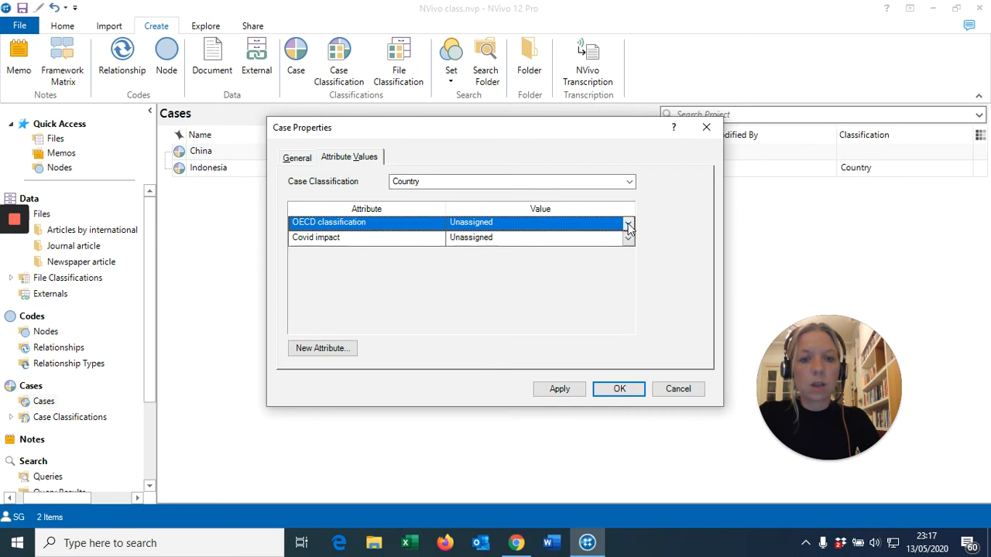
{"action": "left_click", "coordinate": [627, 223]}
{"action": "left_click", "coordinate": [480, 256]}
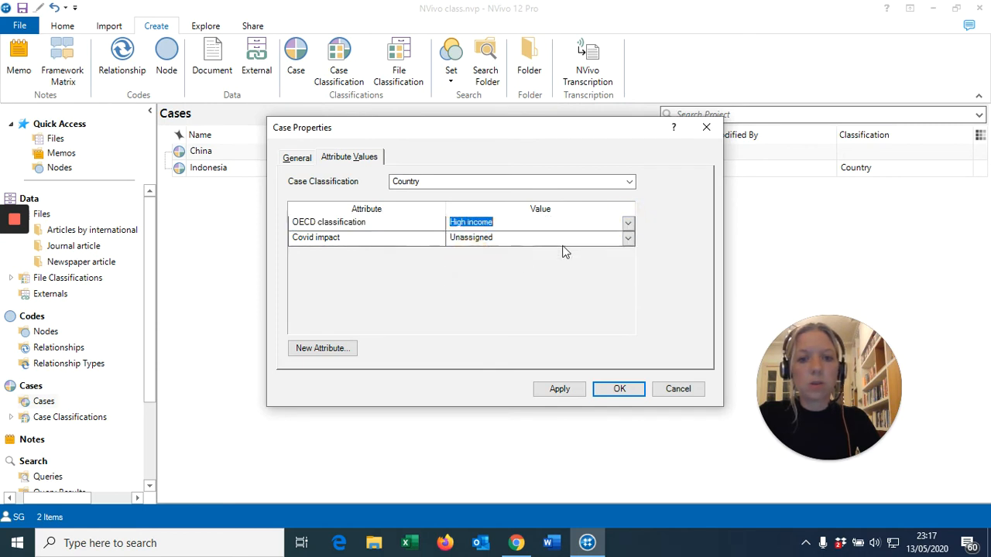
{"action": "left_click", "coordinate": [627, 238]}
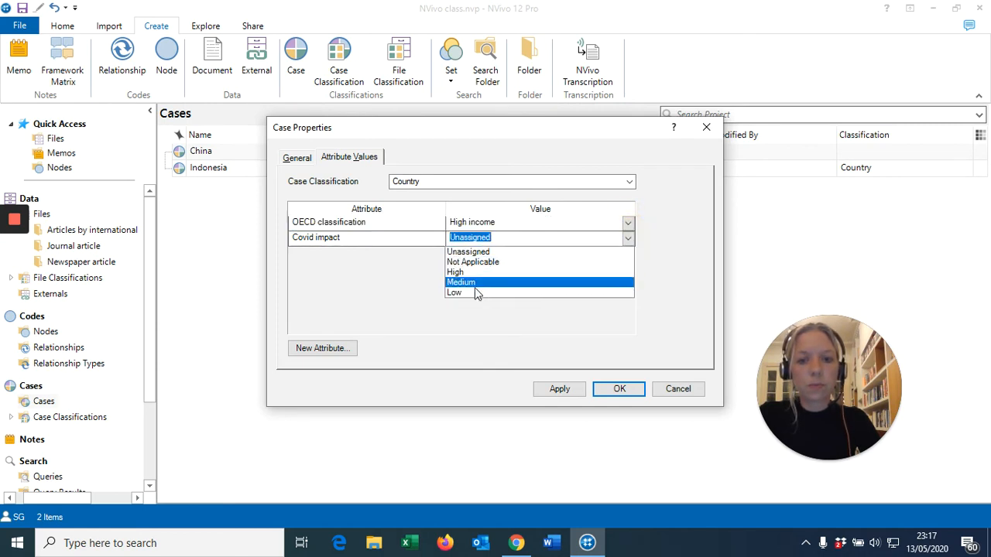
{"action": "left_click", "coordinate": [459, 274]}
{"action": "left_click", "coordinate": [618, 390]}
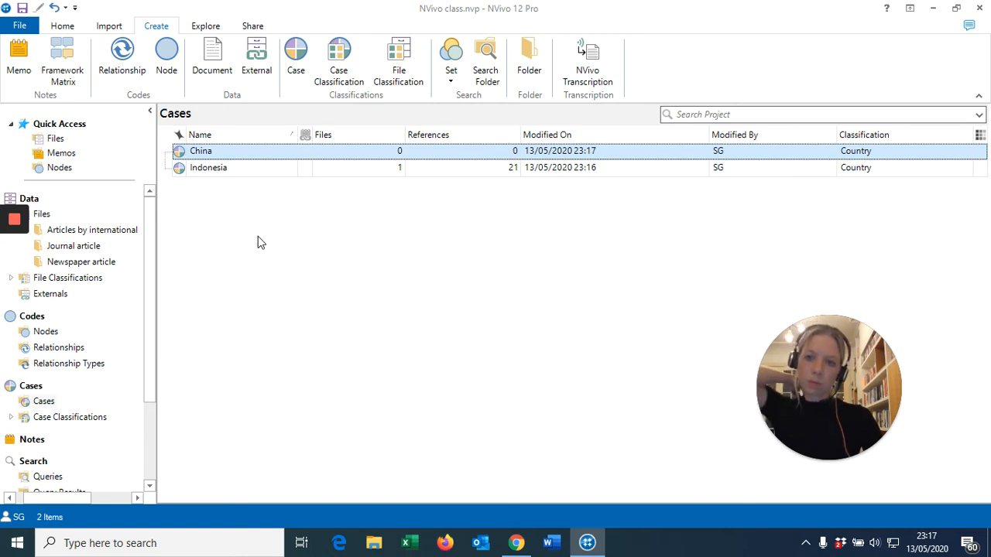
- Add the predefined Person classification to the project's case classifications
{"action": "left_click", "coordinate": [46, 401]}
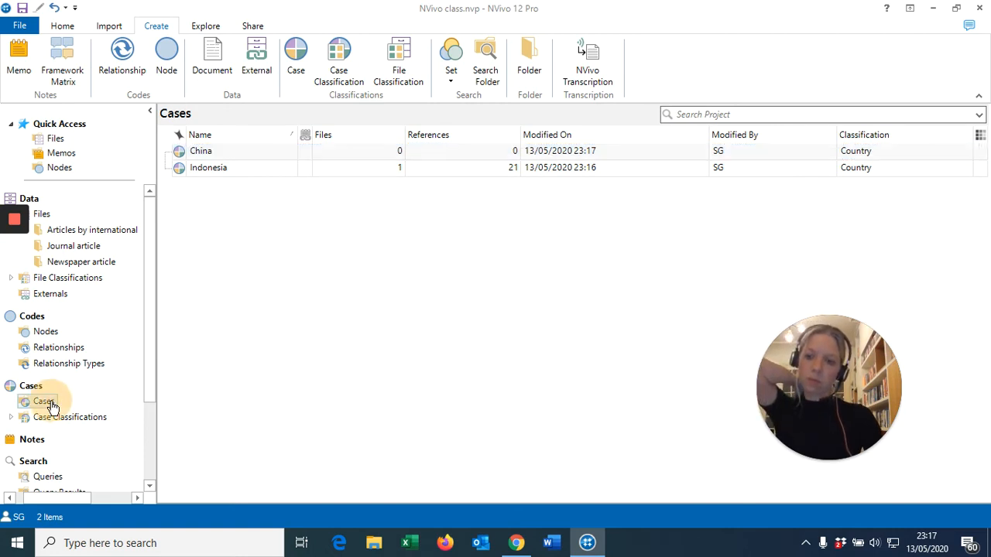
{"action": "left_click", "coordinate": [50, 425]}
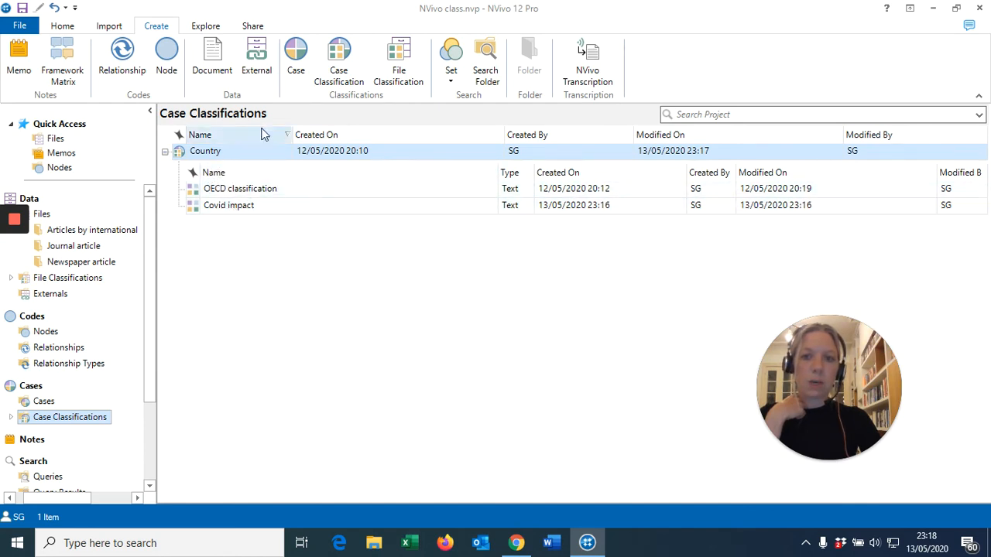
{"action": "left_click", "coordinate": [344, 61]}
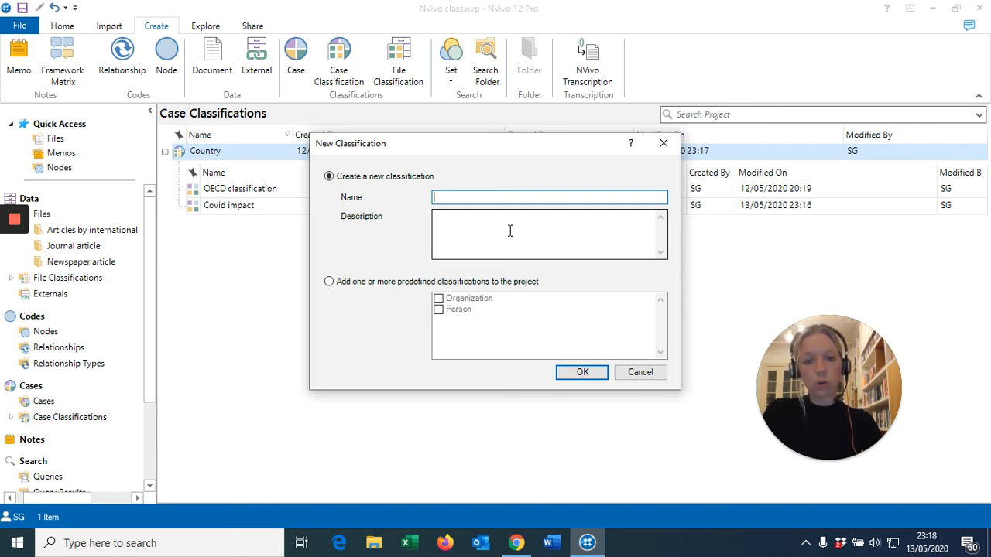
{"action": "type", "text": "Person"}
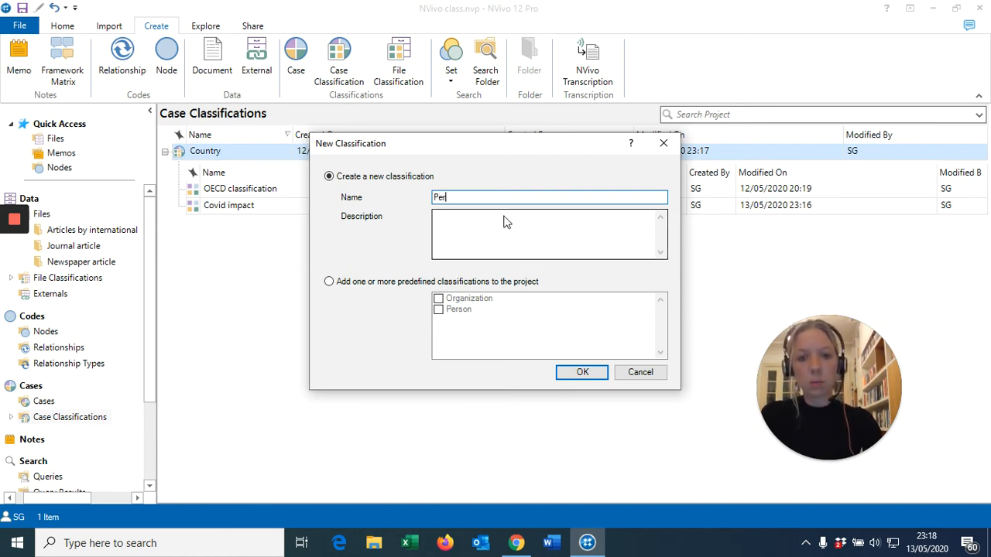
{"action": "left_click", "coordinate": [329, 283]}
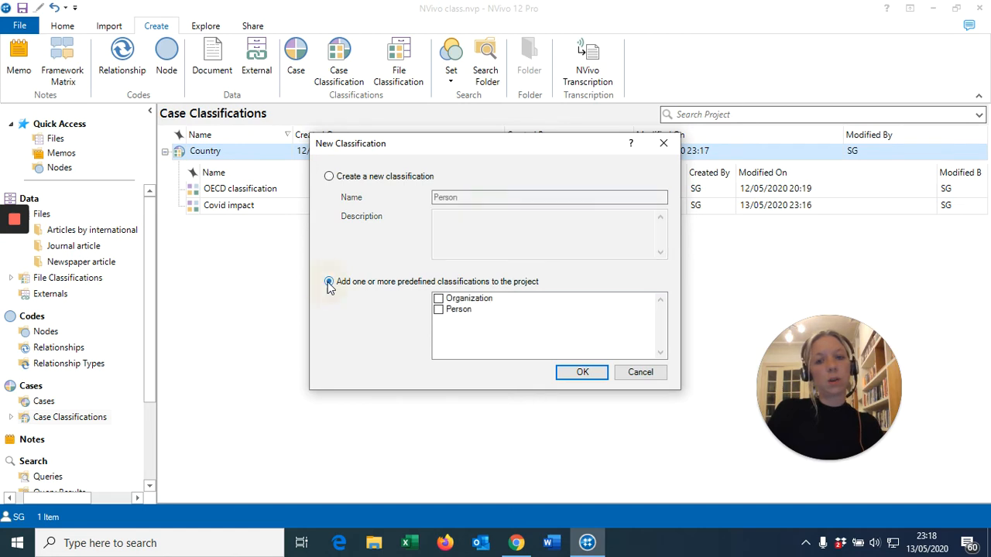
{"action": "left_click", "coordinate": [439, 310]}
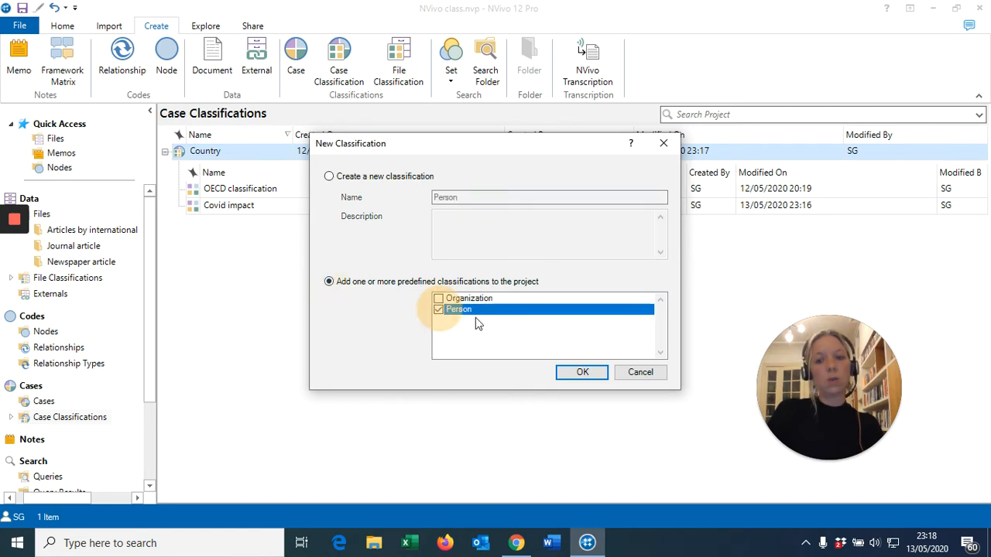
{"action": "left_click", "coordinate": [586, 373]}
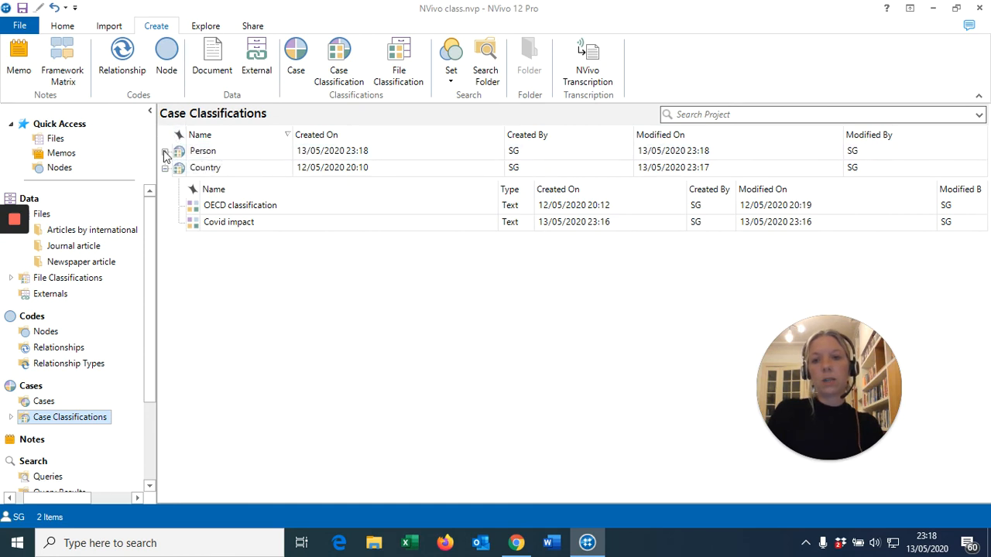
- Examine the attributes included in the Person classification, and collapse both the Person and Country classifications
{"action": "left_click", "coordinate": [164, 152]}
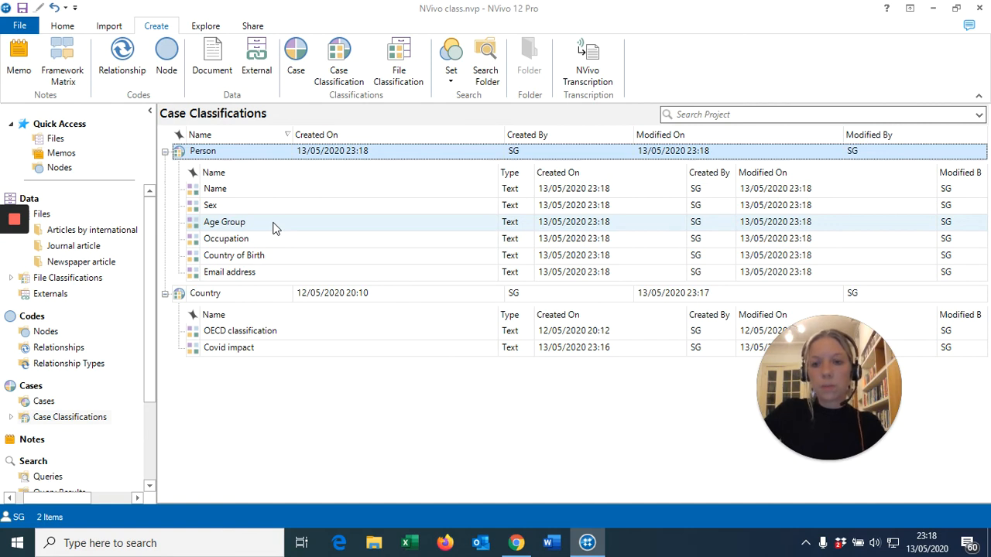
{"action": "left_click", "coordinate": [165, 151]}
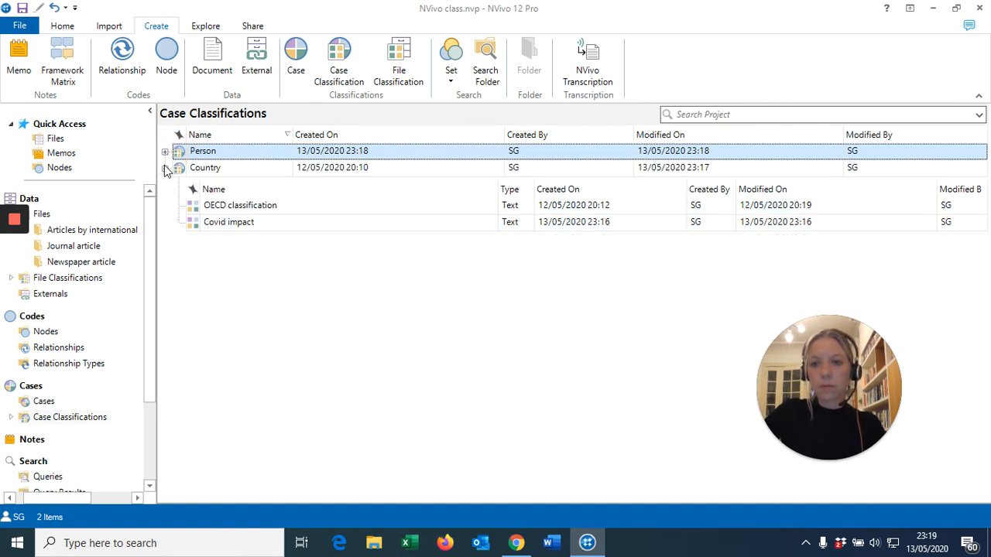
{"action": "left_click", "coordinate": [165, 168]}
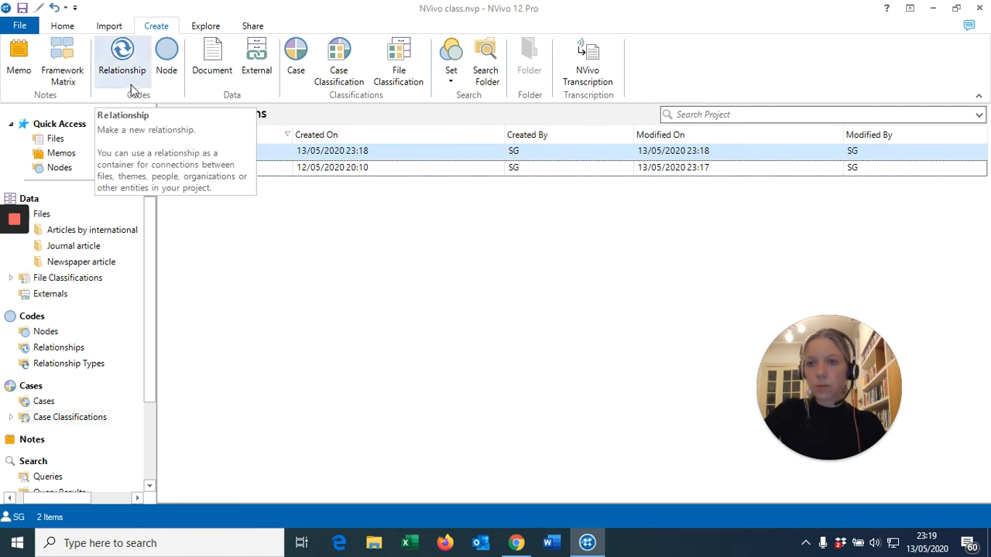
- Open the Country classification sheet
{"action": "left_click", "coordinate": [203, 28]}
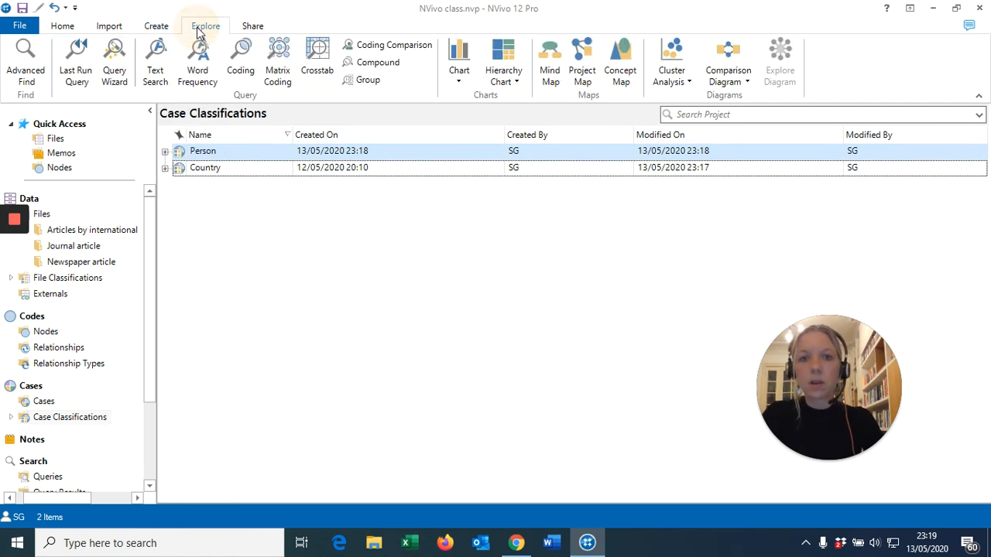
{"action": "left_click", "coordinate": [117, 28]}
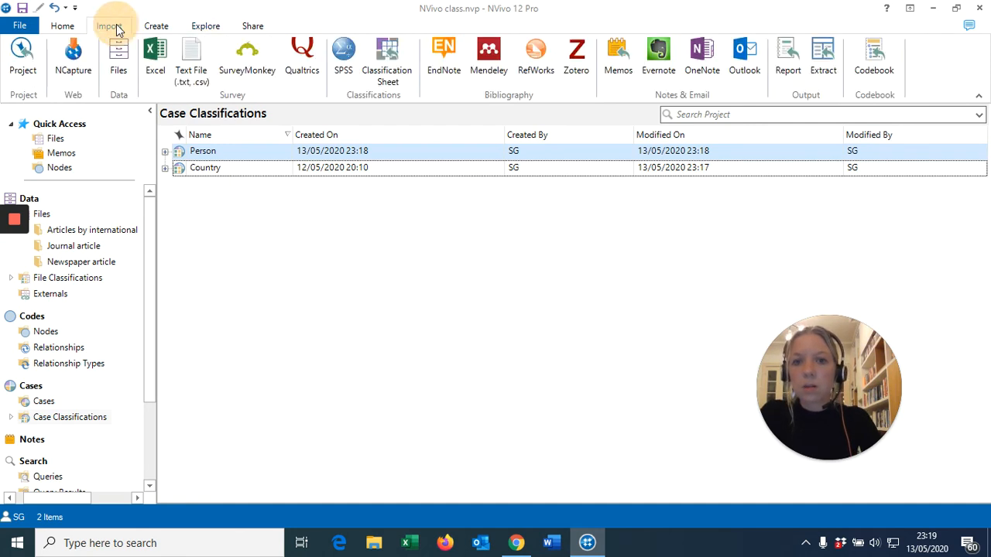
{"action": "left_click", "coordinate": [71, 26]}
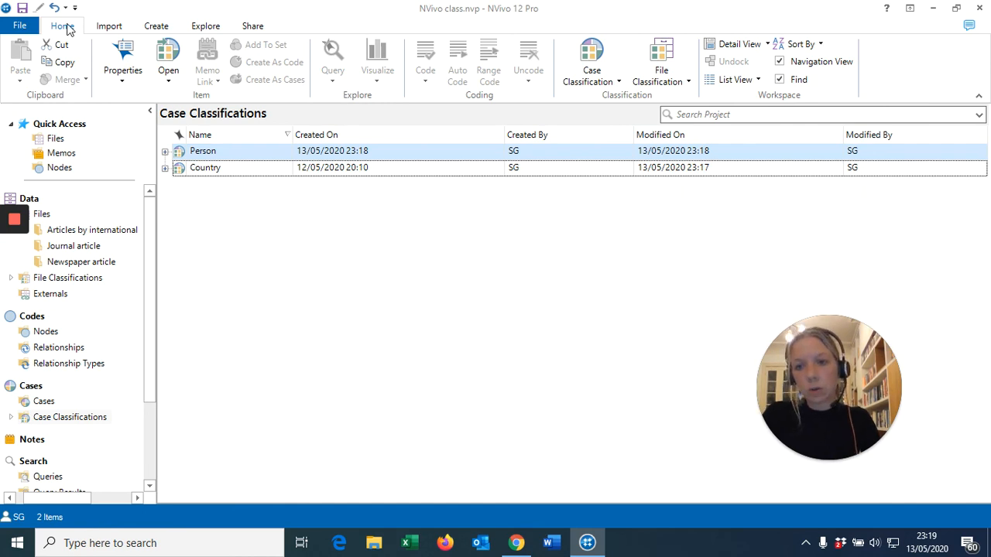
{"action": "left_click", "coordinate": [618, 81]}
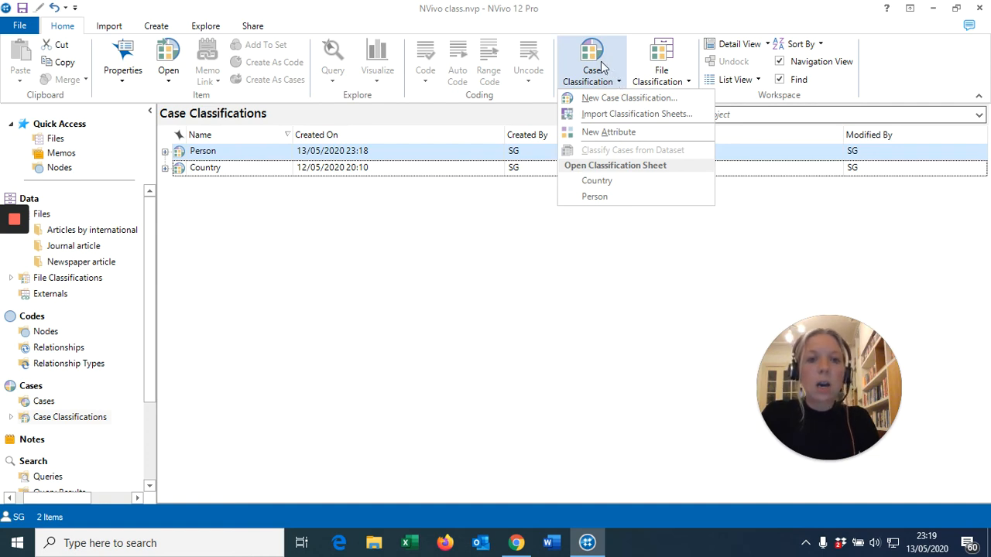
{"action": "left_click", "coordinate": [597, 181]}
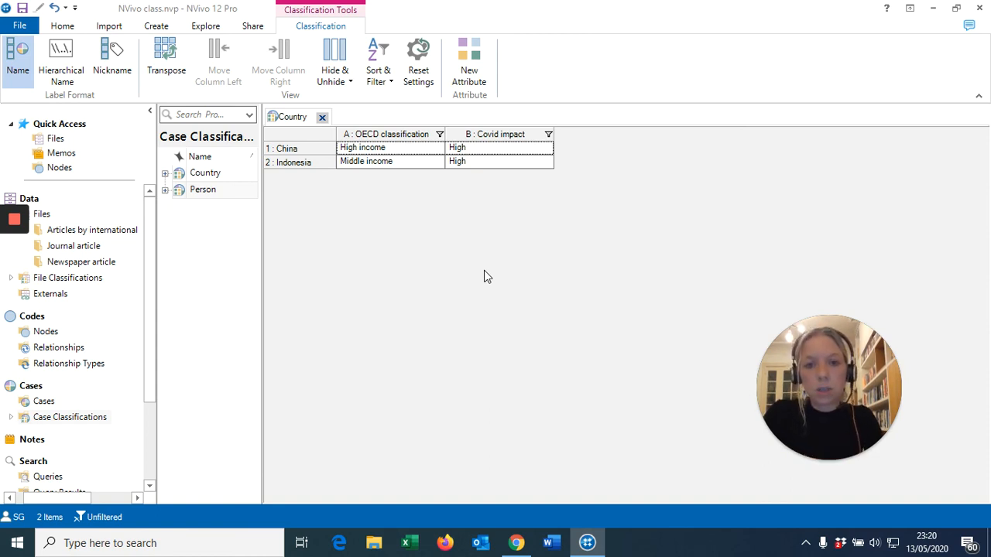
- Set China's Covid impact to Medium and its OECD classification to High income in the Country sheet, and close the sheet
{"action": "left_click", "coordinate": [547, 149]}
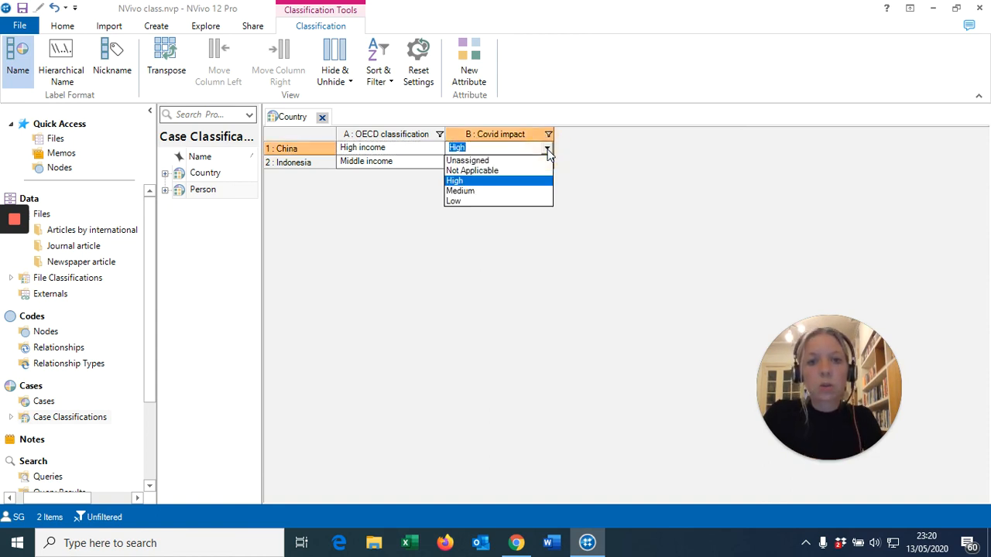
{"action": "left_click", "coordinate": [500, 191]}
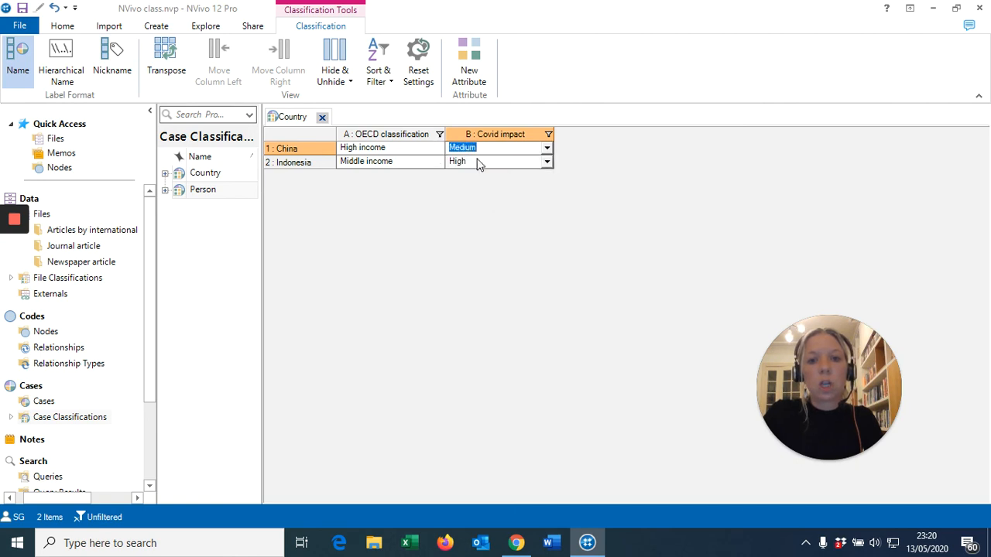
{"action": "left_click", "coordinate": [429, 147]}
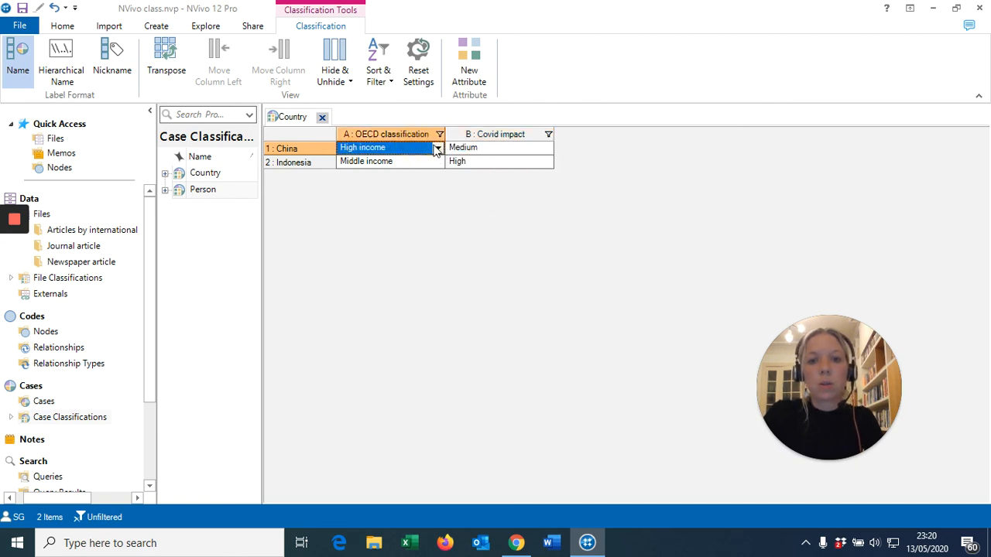
{"action": "left_click", "coordinate": [438, 147]}
{"action": "left_click", "coordinate": [377, 191]}
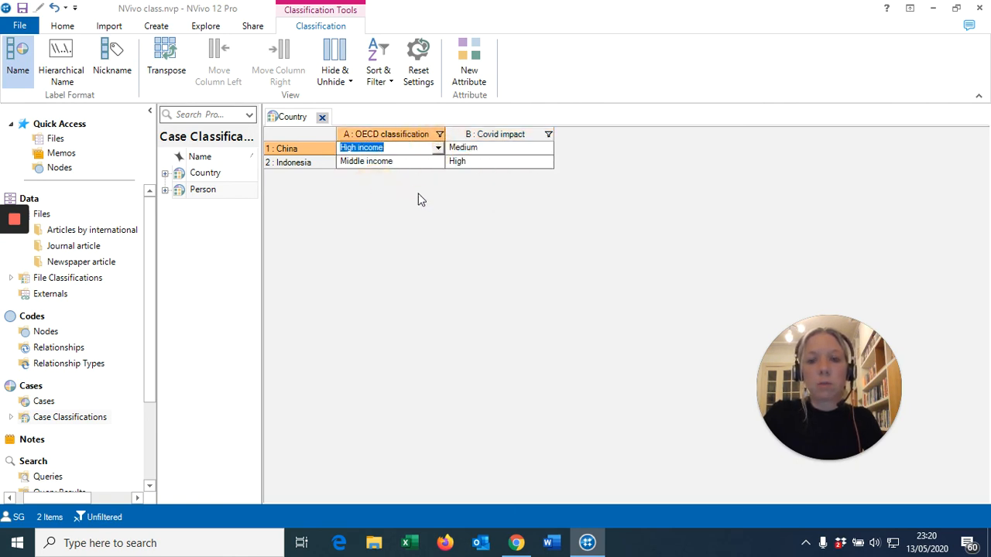
{"action": "left_click", "coordinate": [323, 120]}
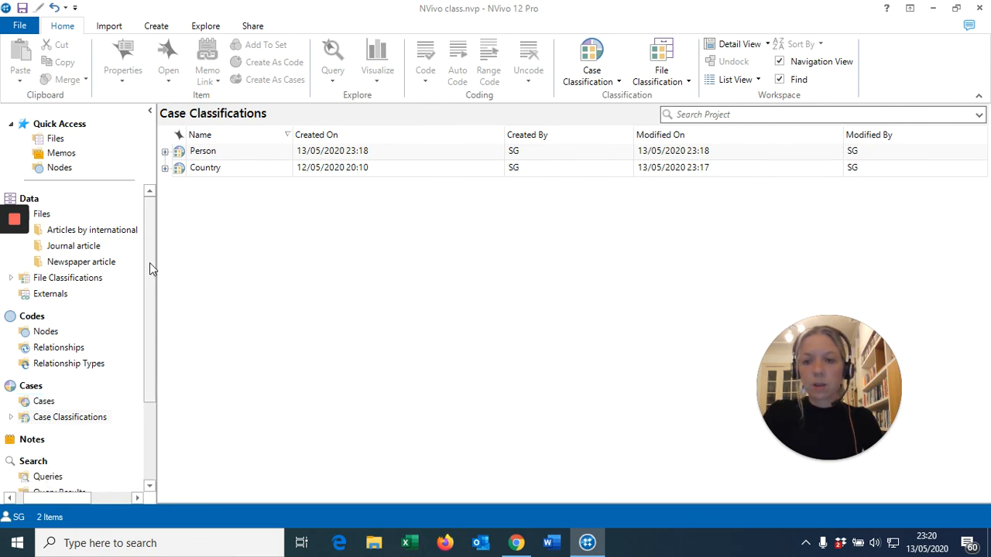
{"action": "left_click_drag", "start_coordinate": [149, 262], "coordinate": [164, 380]}
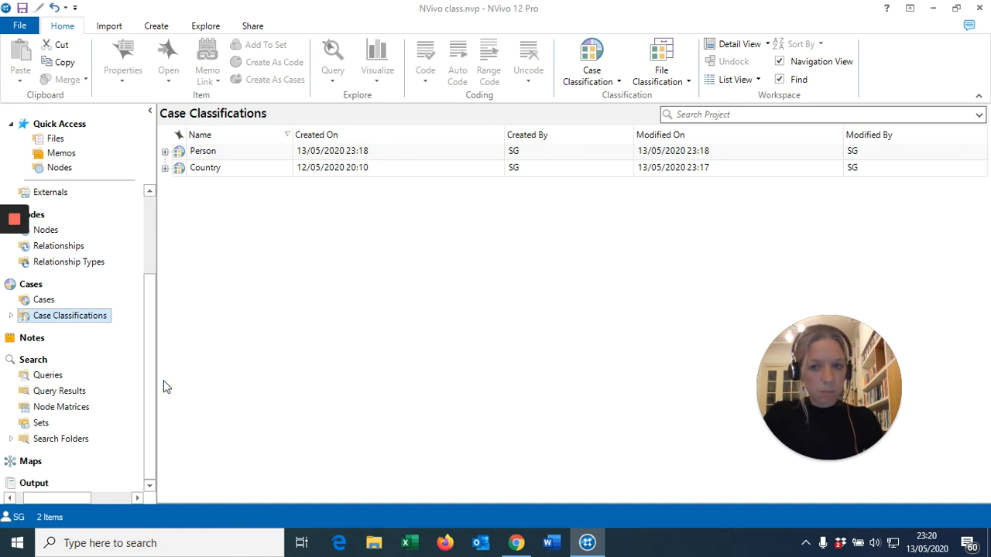